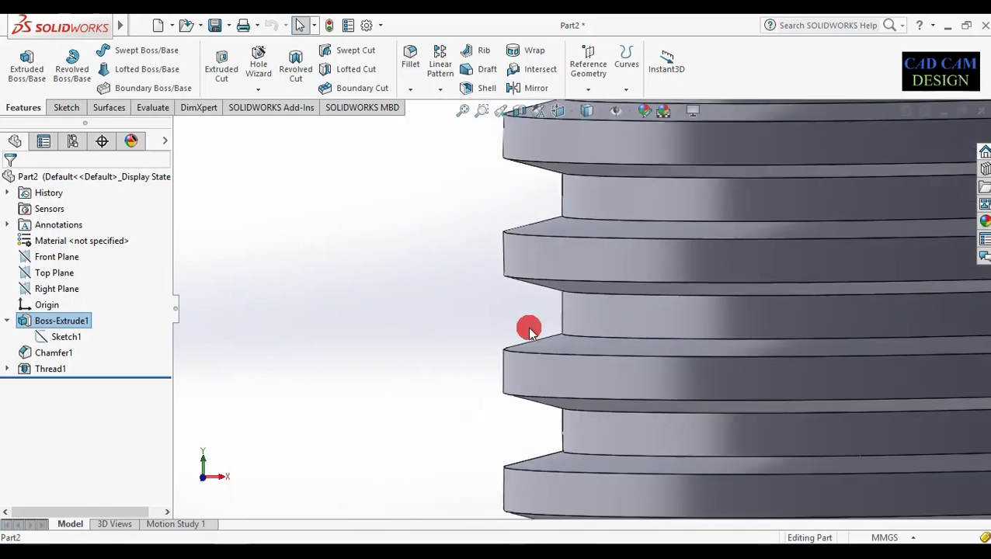
pyautogui.moveTo(609, 292)
pyautogui.mouseDown(button='middle')
pyautogui.moveTo(608, 303)
pyautogui.moveTo(553, 288)
pyautogui.moveTo(584, 328)
pyautogui.mouseUp(button='middle')
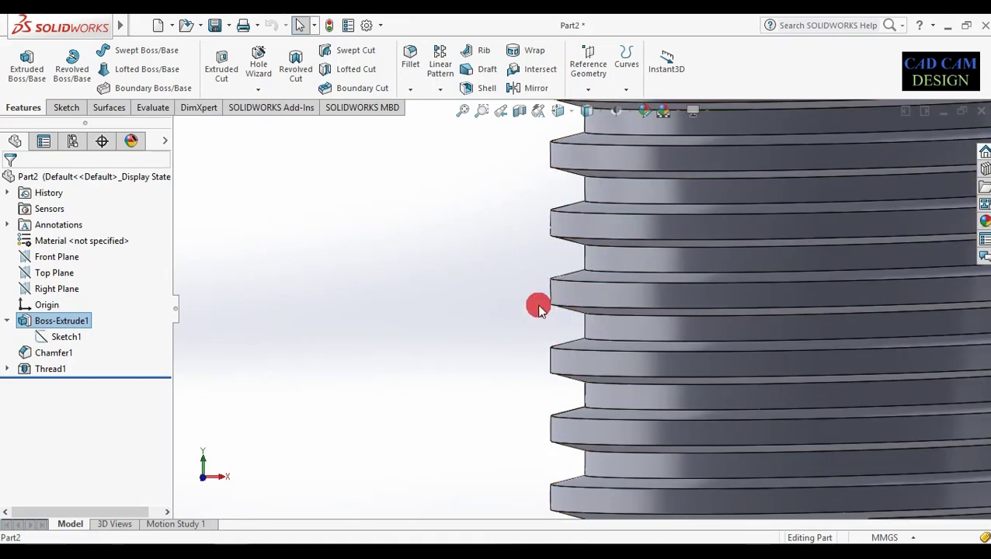
pyautogui.scroll(5, 530, 339)
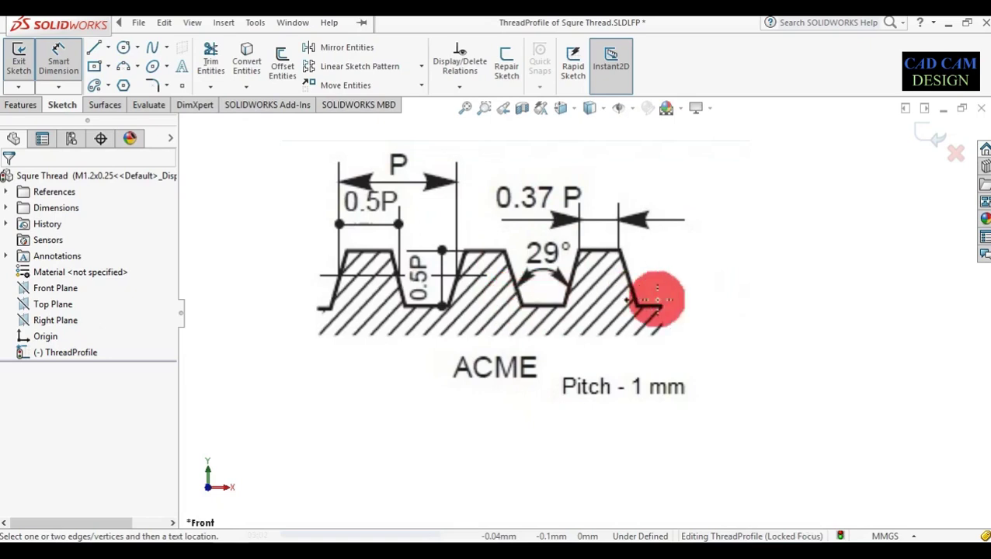
# - Start opening a file and browse to C:\ProgramData\SOLIDWORKS\SOLIDWORKS 2016\Thread Profiles
pyautogui.hotkey('ctrl', 'o')
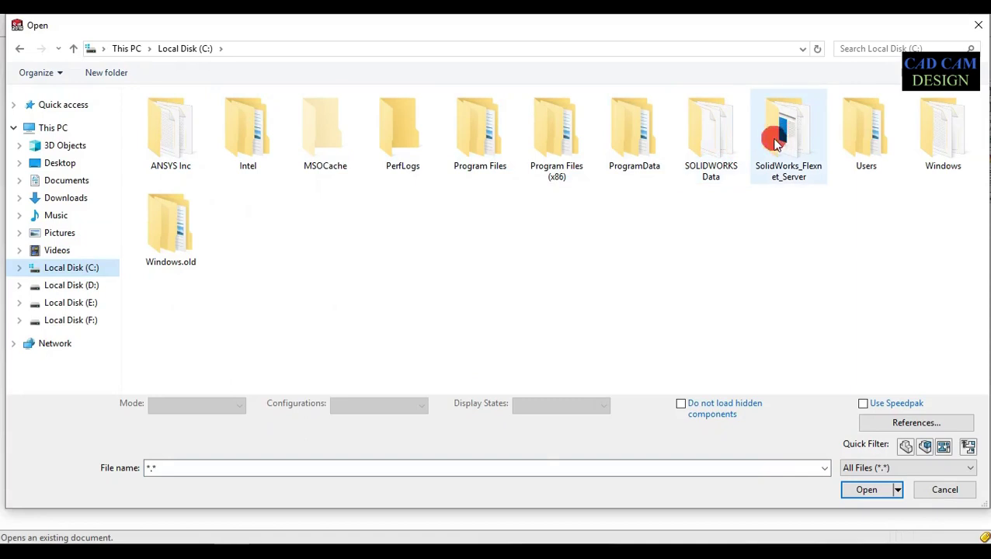
pyautogui.doubleClick(723, 143)
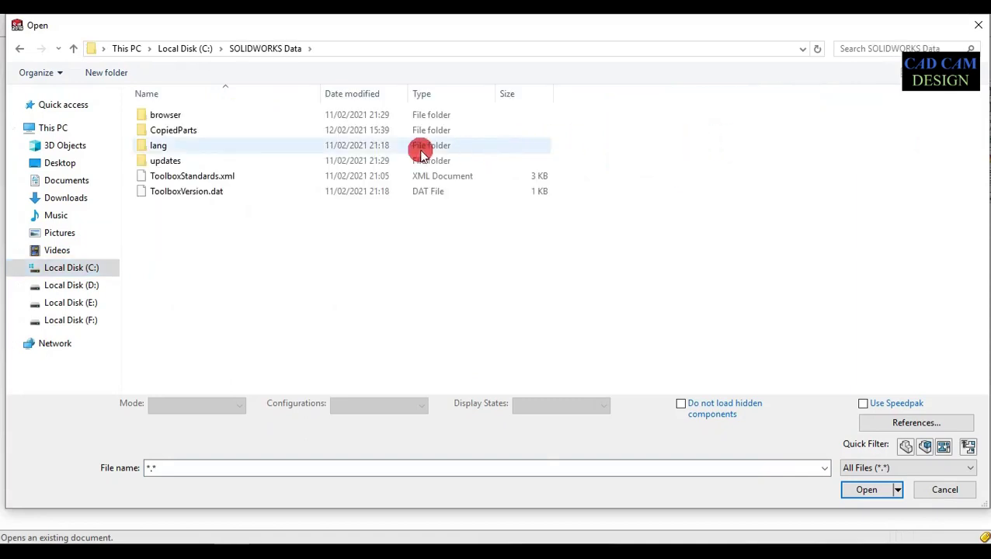
pyautogui.click(192, 48)
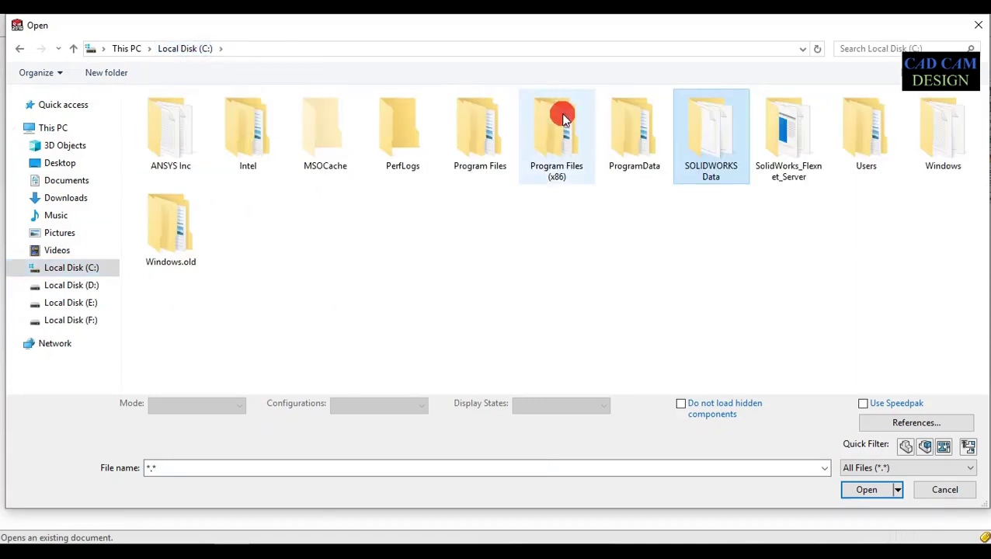
pyautogui.doubleClick(621, 107)
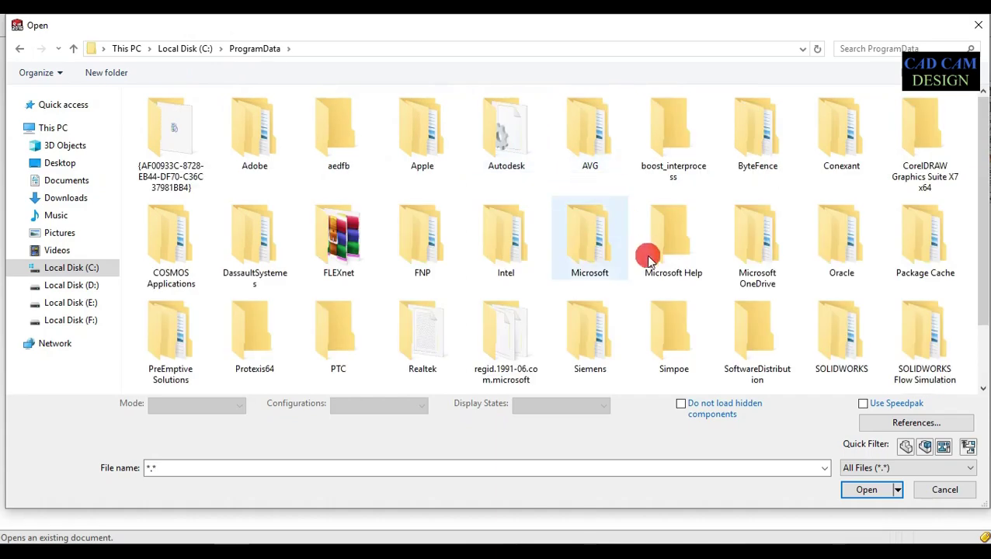
pyautogui.doubleClick(832, 340)
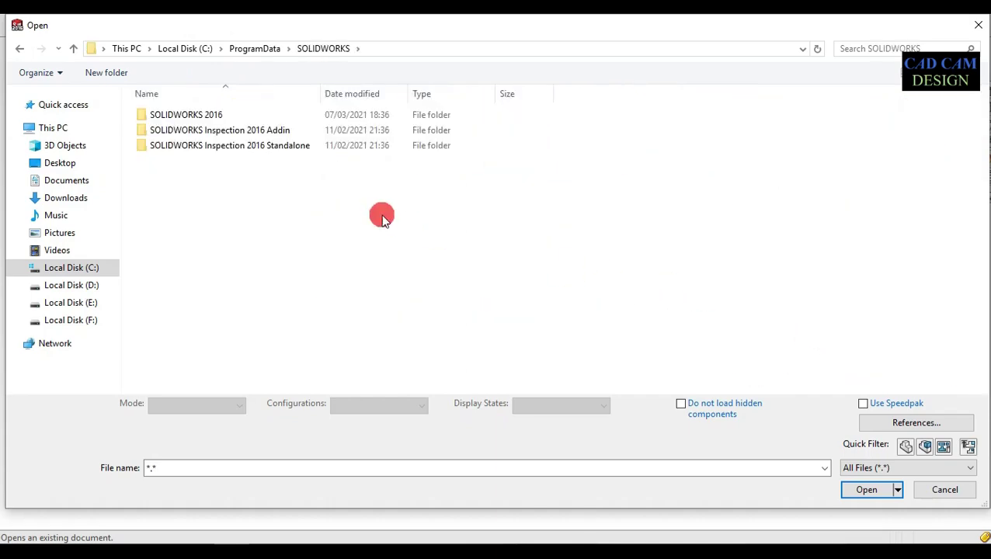
pyautogui.doubleClick(187, 113)
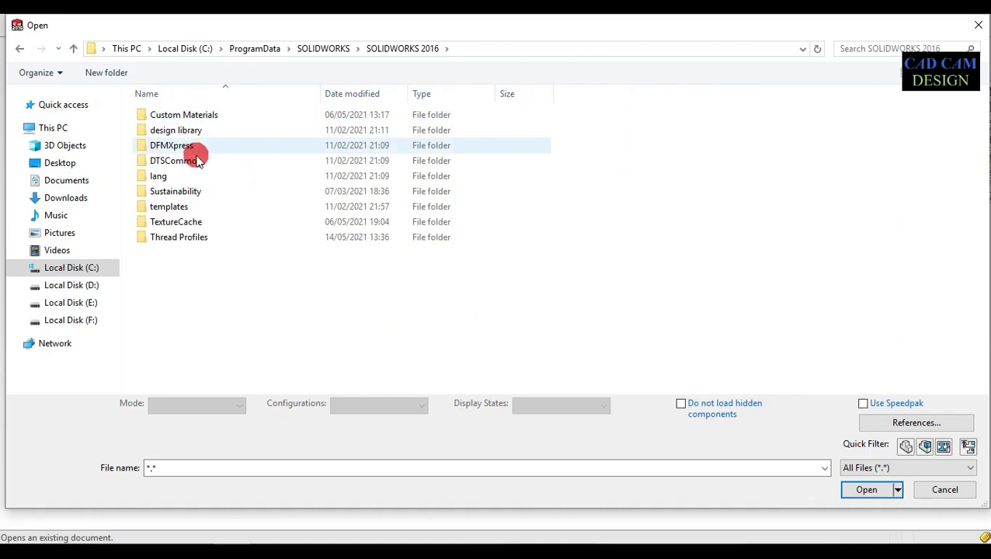
pyautogui.doubleClick(198, 237)
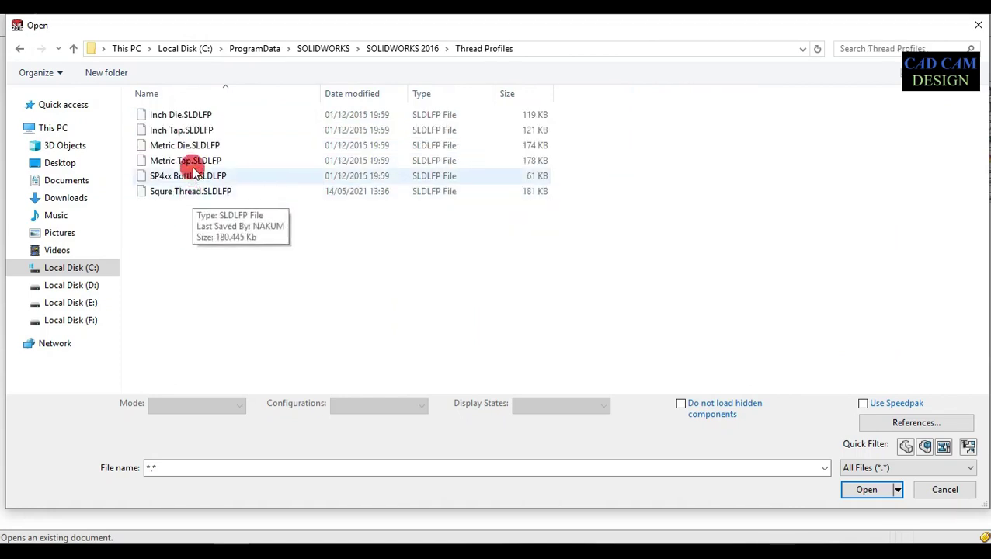
# - Duplicate the Metric Die.SLDLFP file within the Thread Profiles folder
pyautogui.click(206, 194)
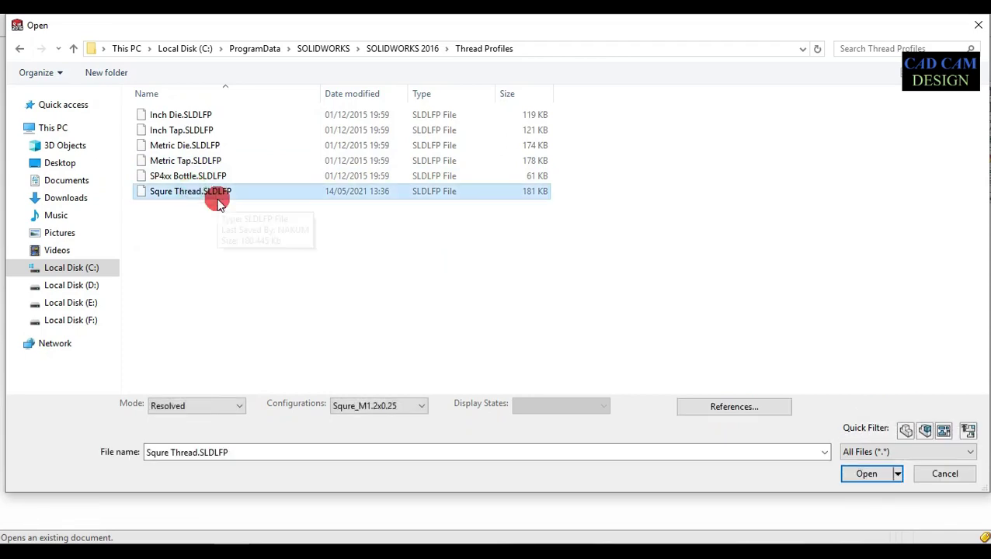
pyautogui.click(193, 148)
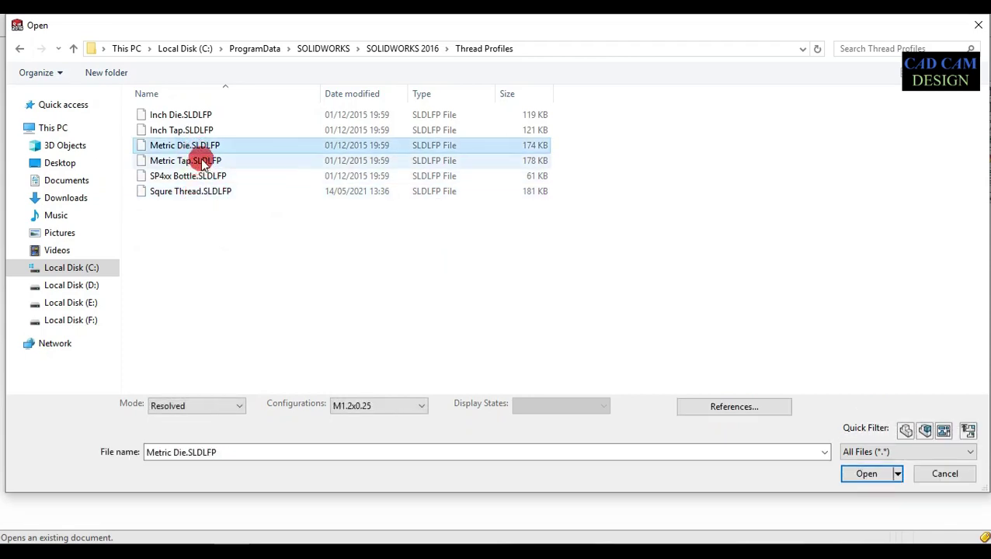
pyautogui.hotkey('ctrl', 'c')
pyautogui.hotkey('ctrl', 'v')
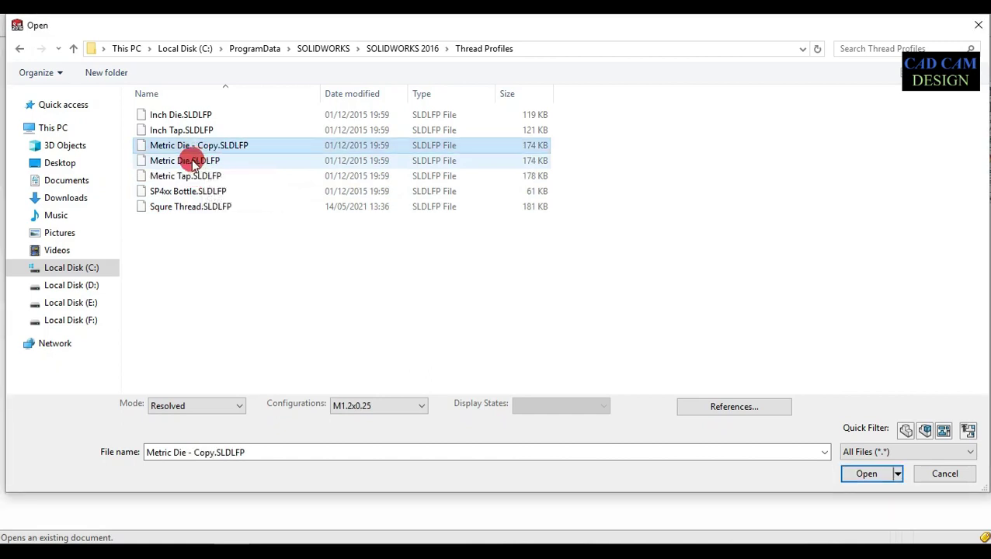
# - Rename the copied Metric Die profile file as ACME Thread, keeping the .SLDLFP extension
pyautogui.rightClick(177, 148)
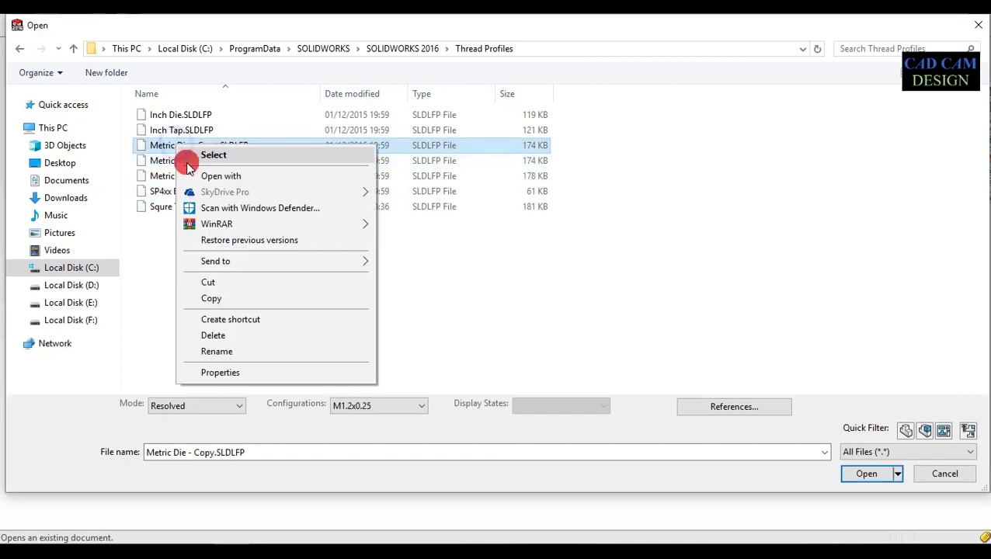
pyautogui.click(206, 349)
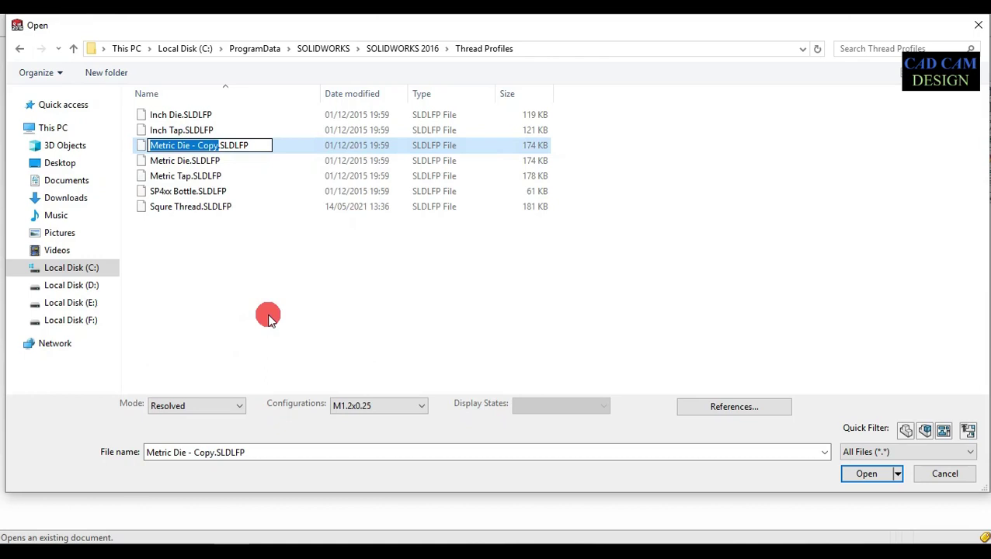
pyautogui.write('ACME Thread')
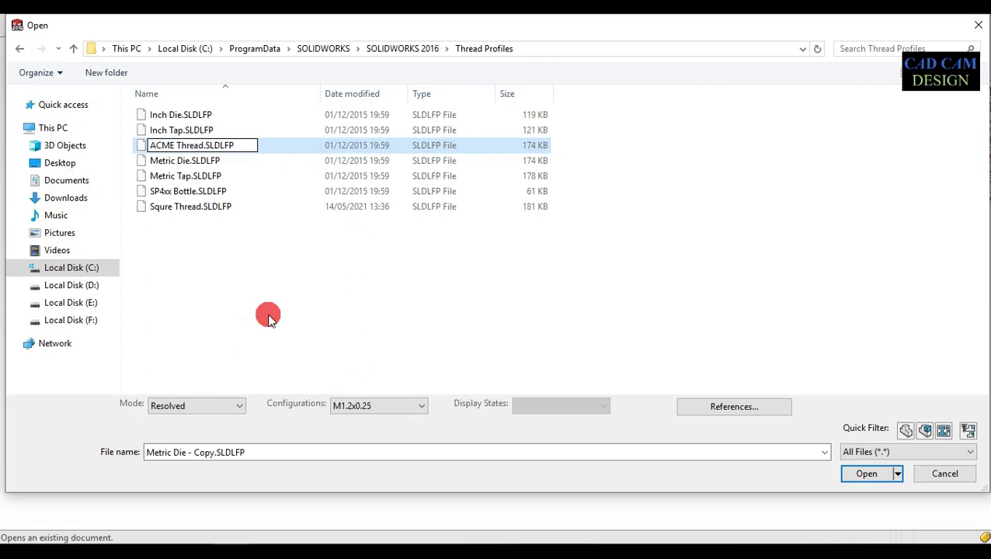
pyautogui.click(268, 318)
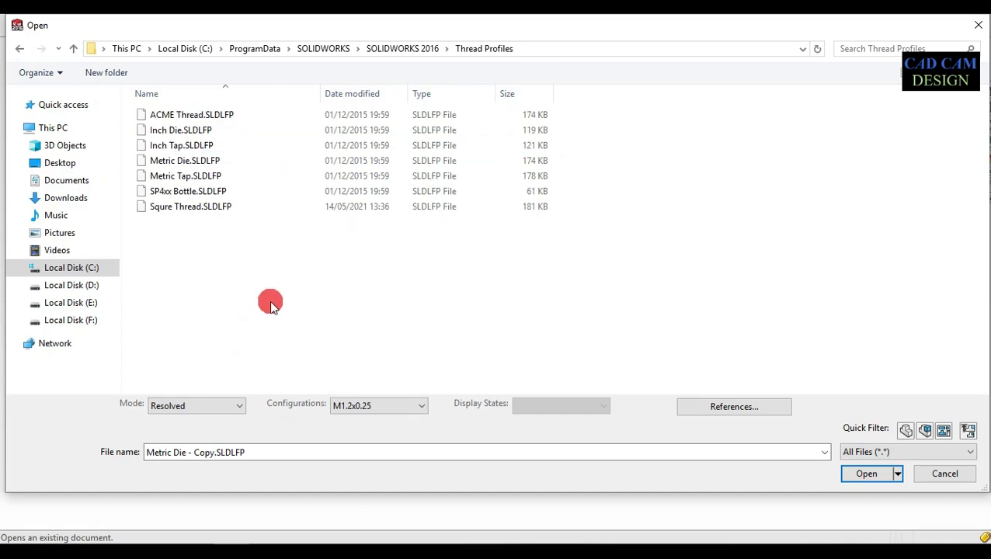
# - Open ACME Thread.SLDLFP and start editing its ThreadProfile sketch
pyautogui.click(264, 118)
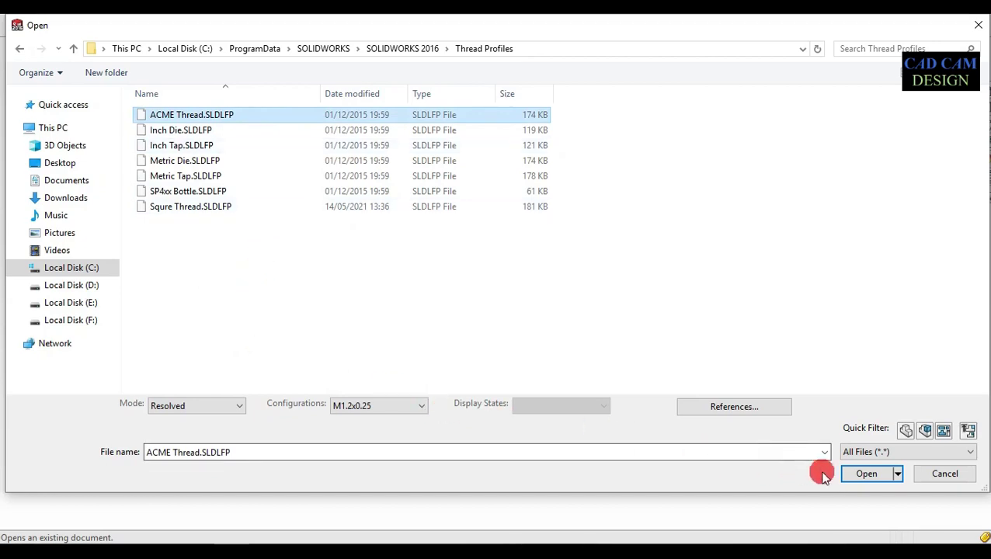
pyautogui.click(862, 474)
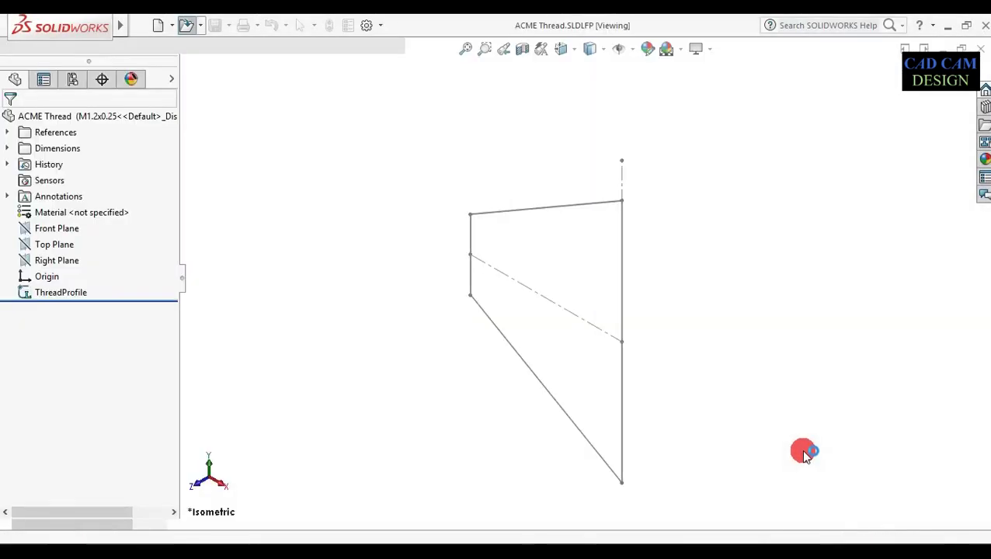
pyautogui.moveTo(644, 372)
pyautogui.mouseDown(button='middle')
pyautogui.moveTo(728, 332)
pyautogui.moveTo(648, 255)
pyautogui.moveTo(675, 327)
pyautogui.moveTo(697, 305)
pyautogui.moveTo(619, 239)
pyautogui.mouseUp(button='middle')
pyautogui.rightClick(44, 362)
pyautogui.click(66, 226)
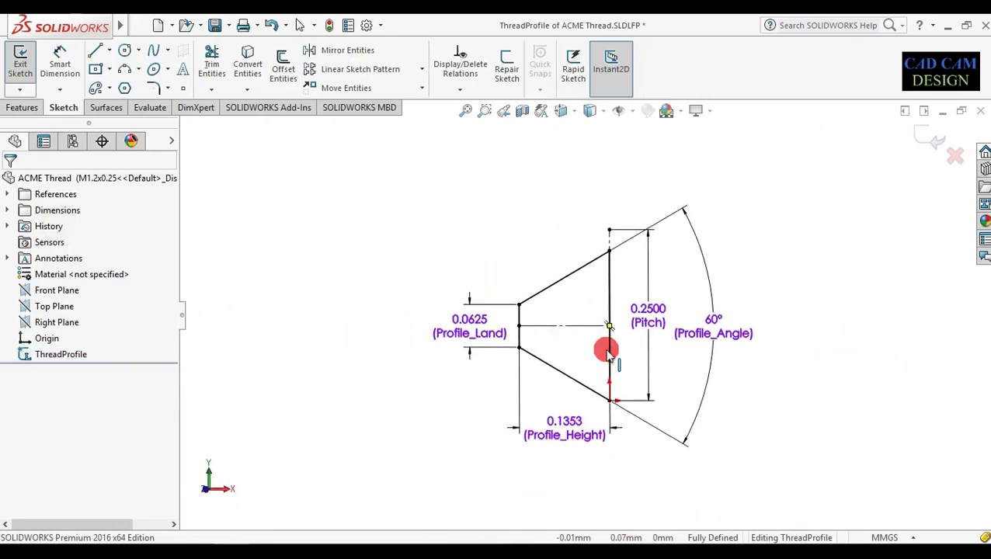
# - Delete the Pitch, Profile_Angle, Profile_Height and Profile_Land dimensions from the thread profile sketch, working in the Front view
pyautogui.press('space')
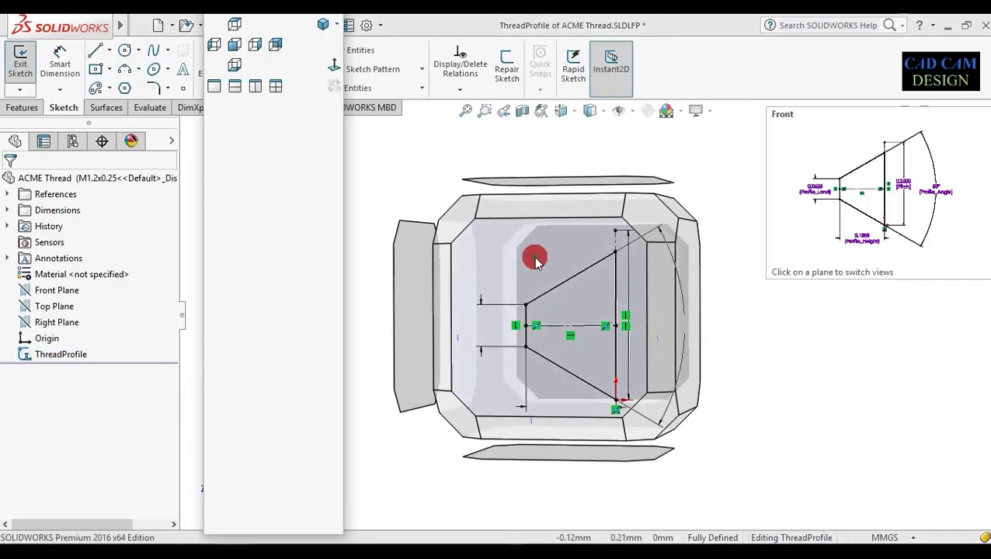
pyautogui.click(535, 260)
pyautogui.press('space')
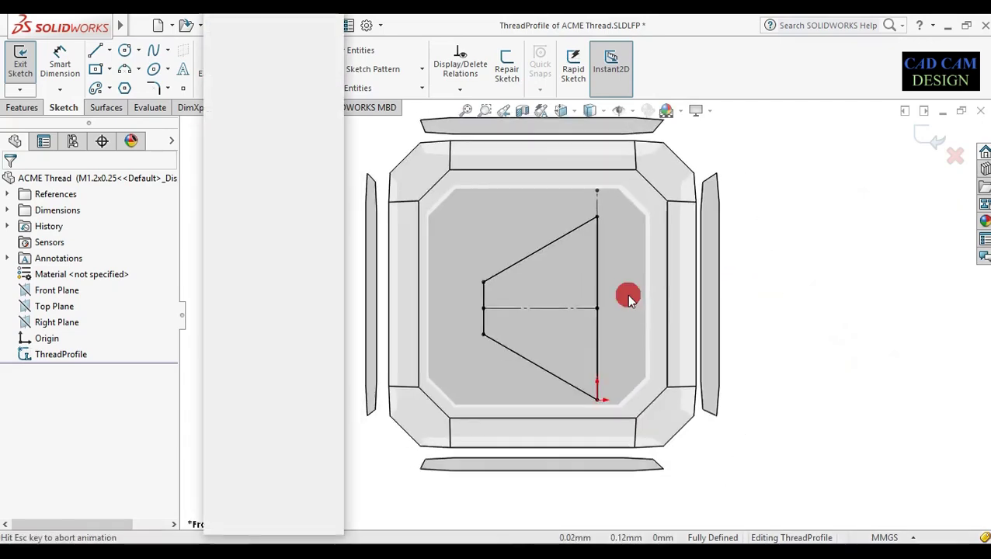
pyautogui.moveTo(279, 442); pyautogui.dragTo(282, 182)
pyautogui.moveTo(312, 474); pyautogui.dragTo(311, 327)
pyautogui.moveTo(301, 173); pyautogui.dragTo(272, 261)
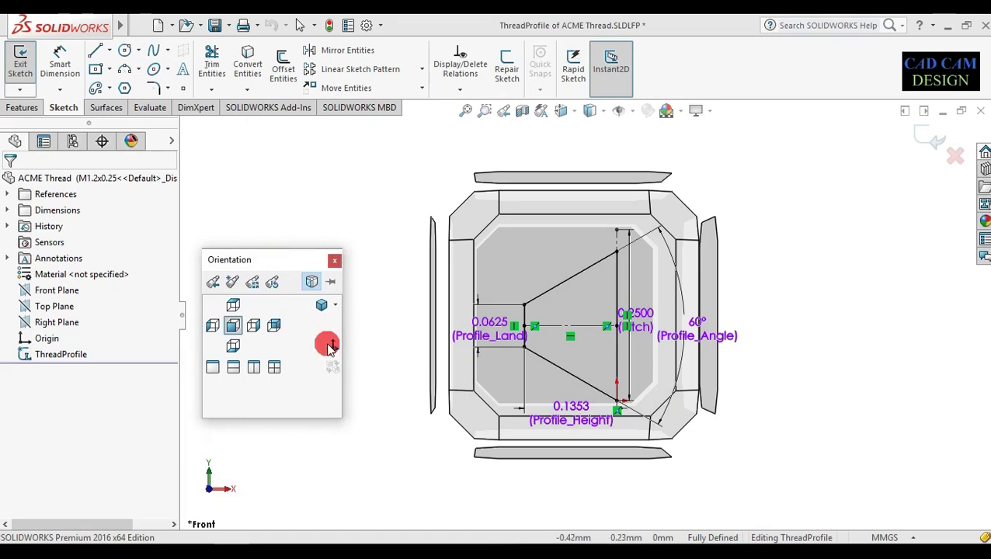
pyautogui.click(546, 262)
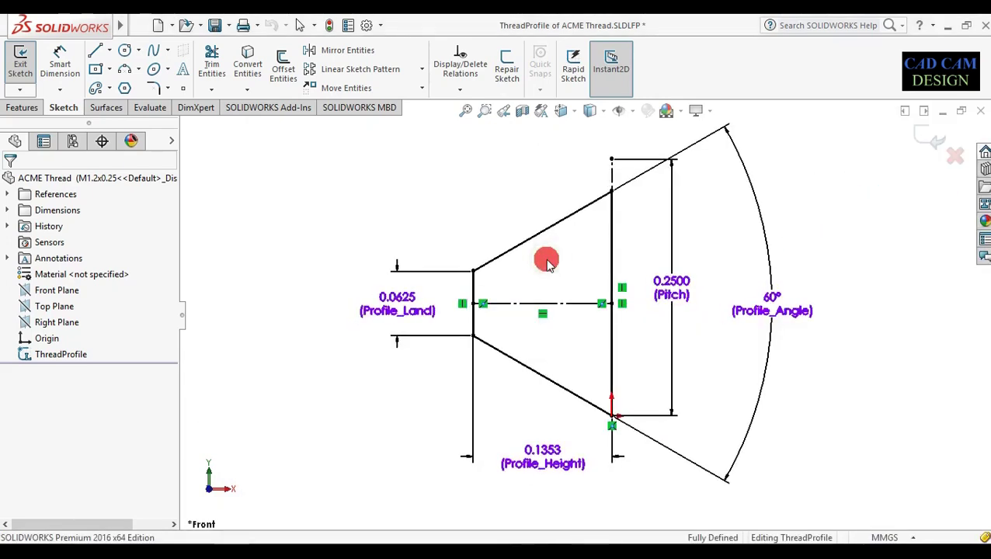
pyautogui.moveTo(673, 295); pyautogui.dragTo(676, 295)
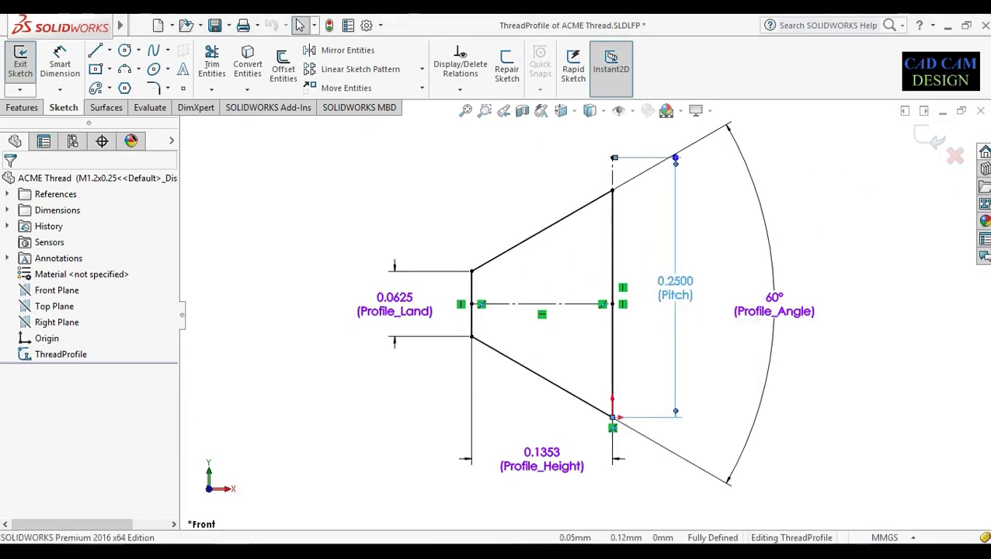
pyautogui.press('Delete')
pyautogui.click(772, 310)
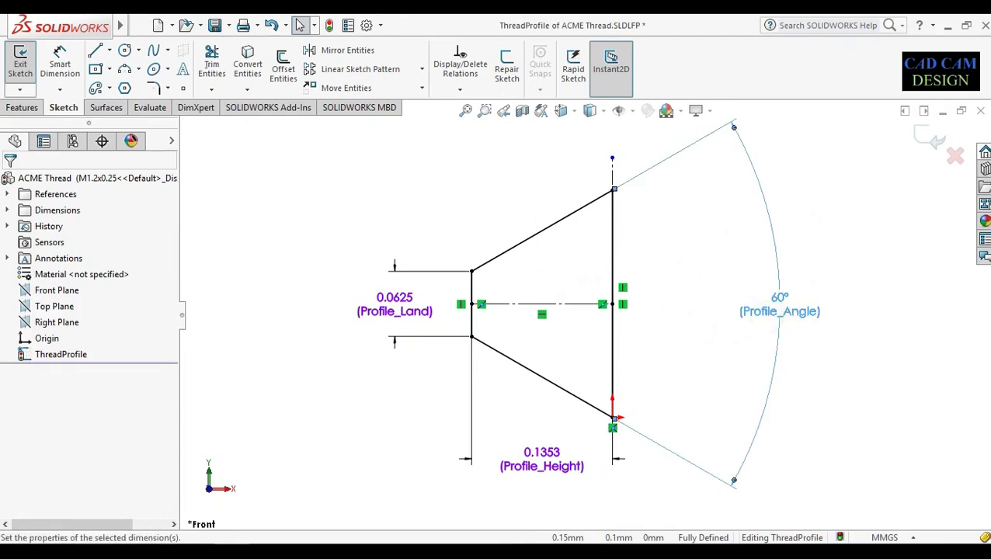
pyautogui.press('Delete')
pyautogui.click(539, 439)
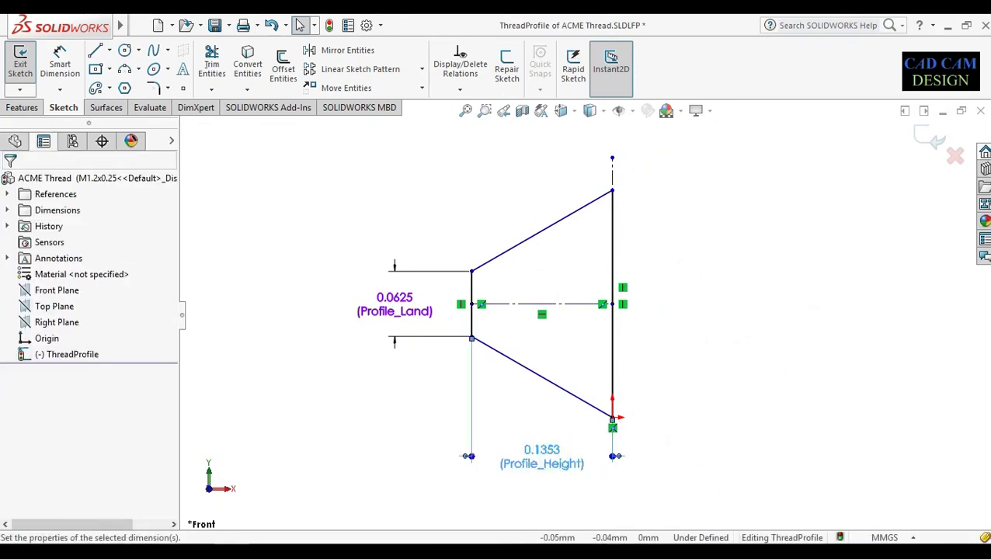
pyautogui.press('Delete')
pyautogui.moveTo(395, 304); pyautogui.dragTo(372, 305)
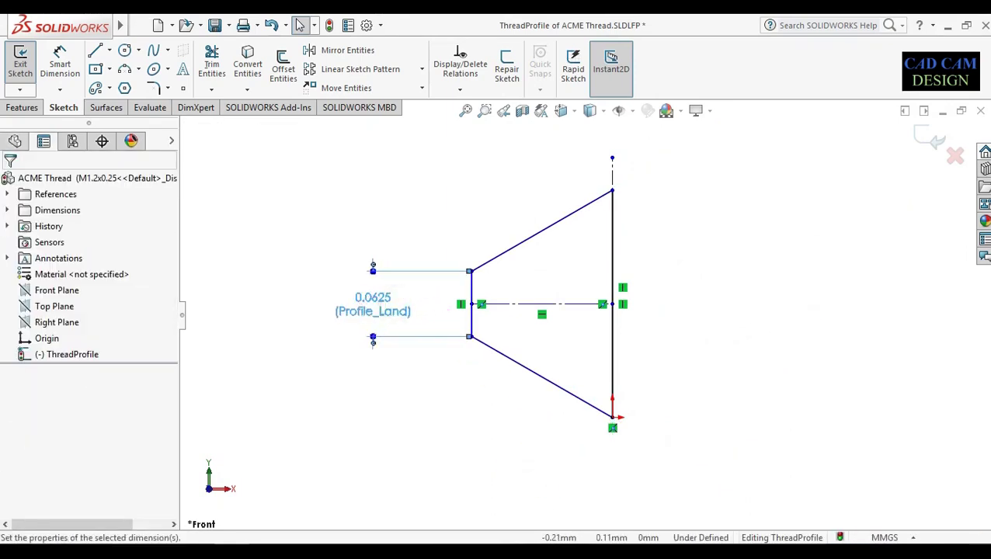
pyautogui.press('Delete')
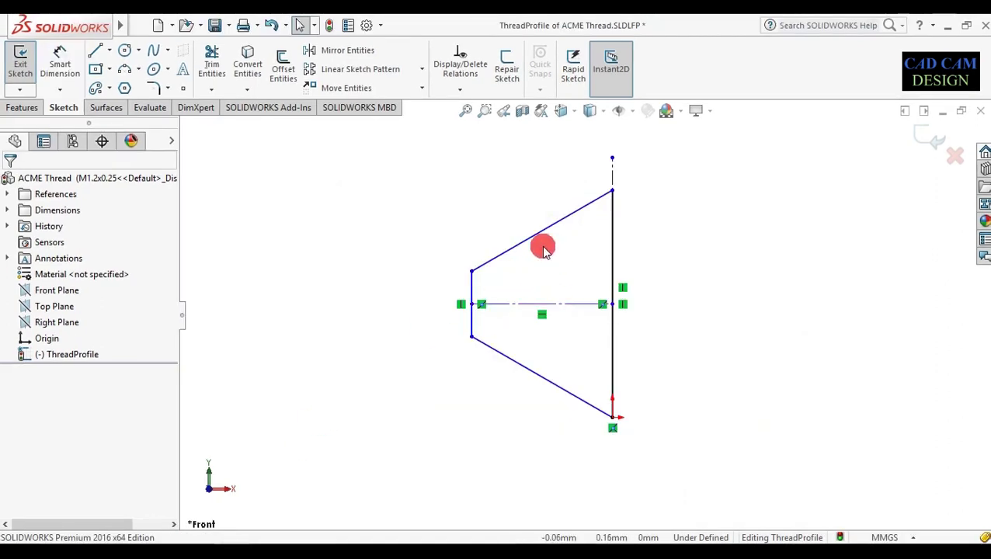
pyautogui.click(60, 63)
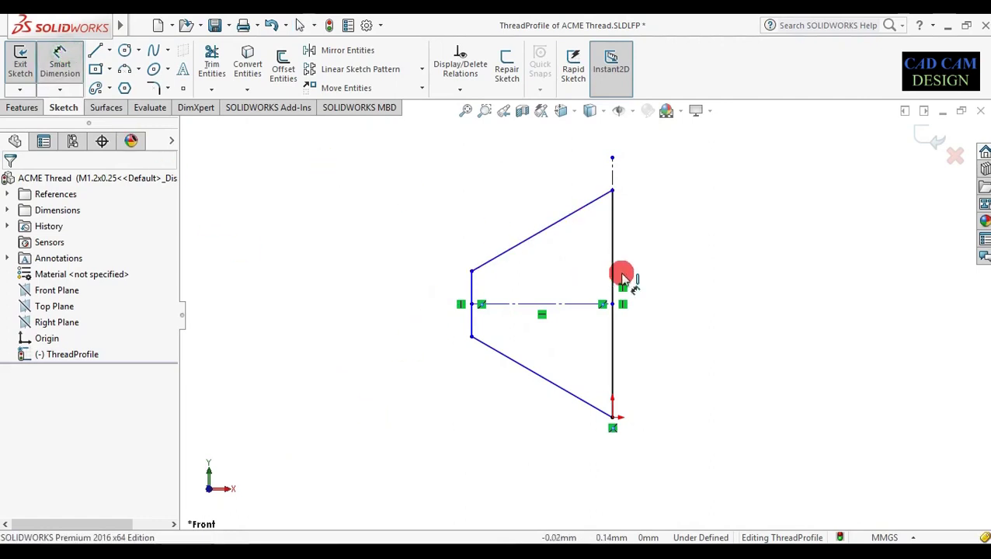
pyautogui.click(501, 265)
pyautogui.click(507, 357)
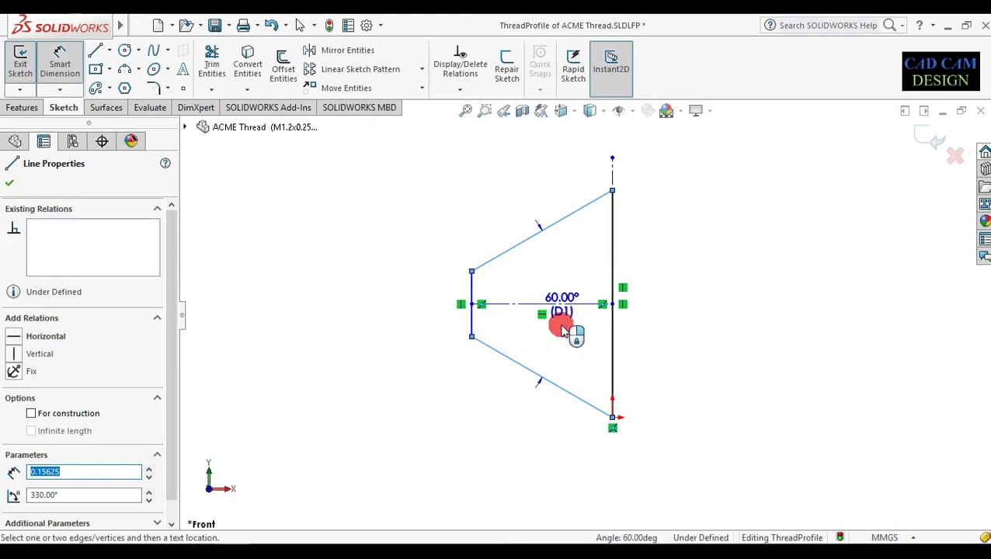
pyautogui.press('Escape')
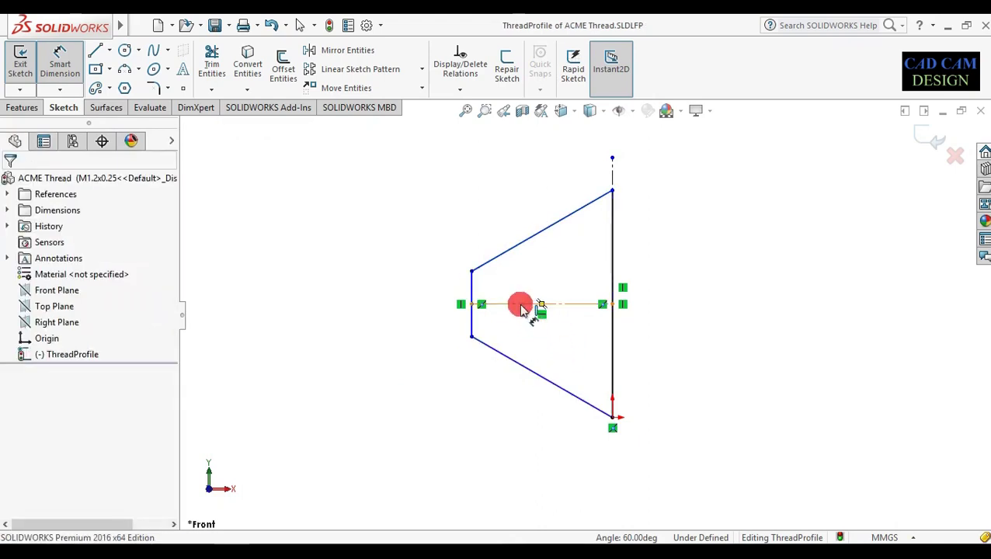
pyautogui.press('Escape')
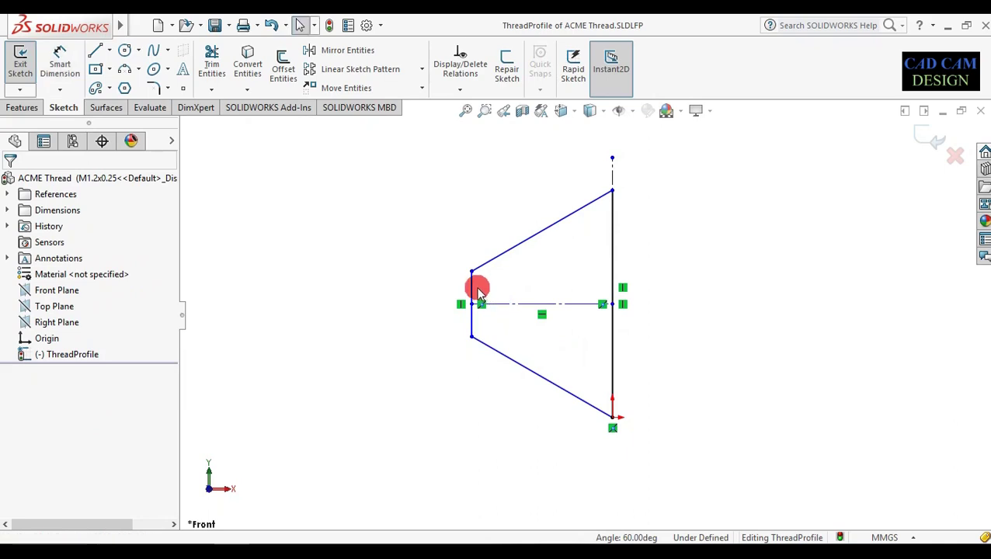
# - Shorten the thread profile's narrow vertical edge by moving it outward, and dimension its length as 0.37*1 mm
pyautogui.moveTo(474, 291); pyautogui.dragTo(448, 286)
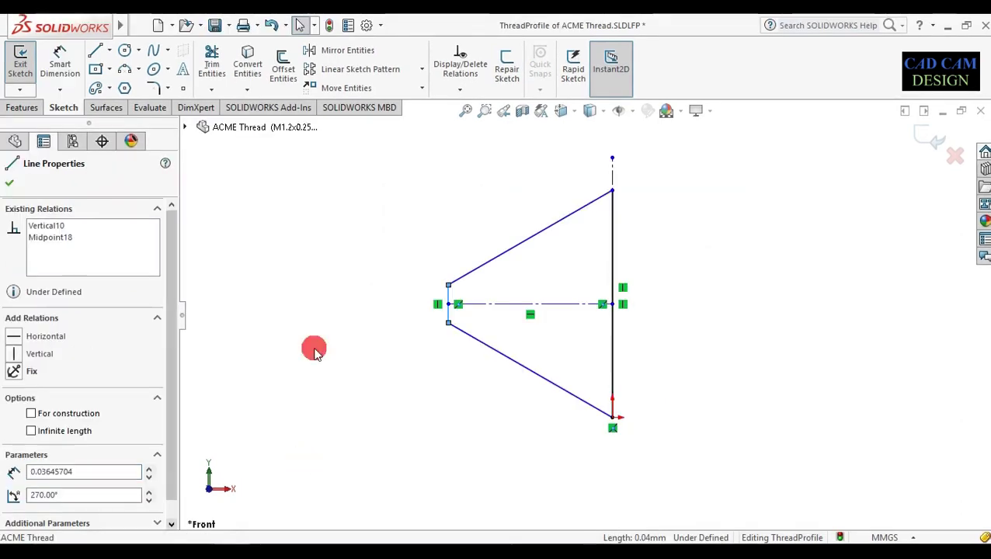
pyautogui.scroll(-2, 456, 305)
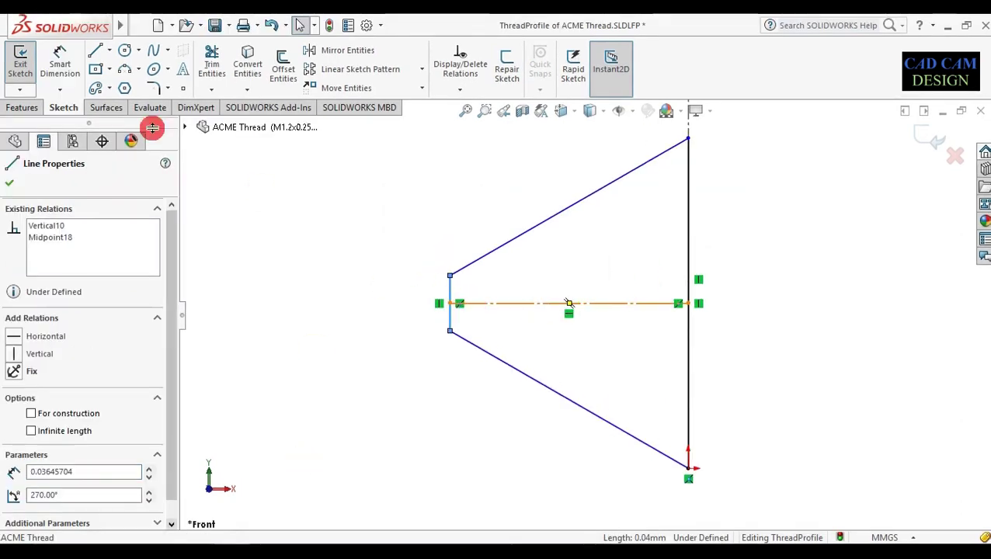
pyautogui.click(60, 64)
pyautogui.click(381, 303)
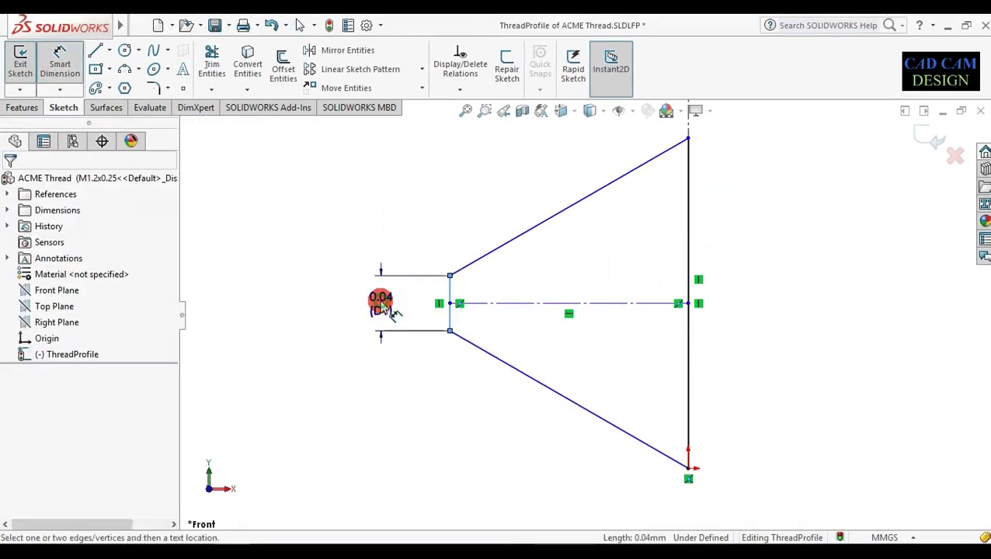
pyautogui.write('0.37')
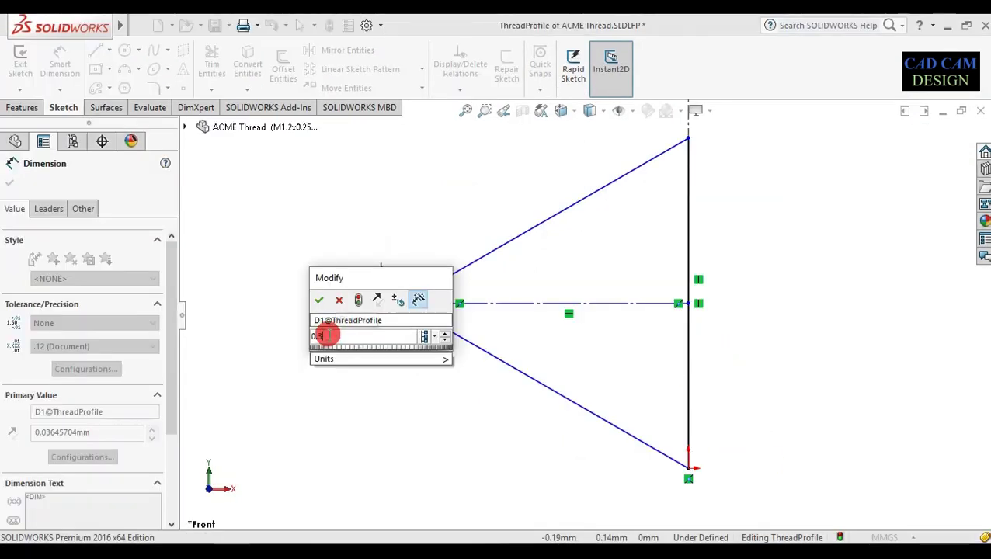
pyautogui.click(322, 336)
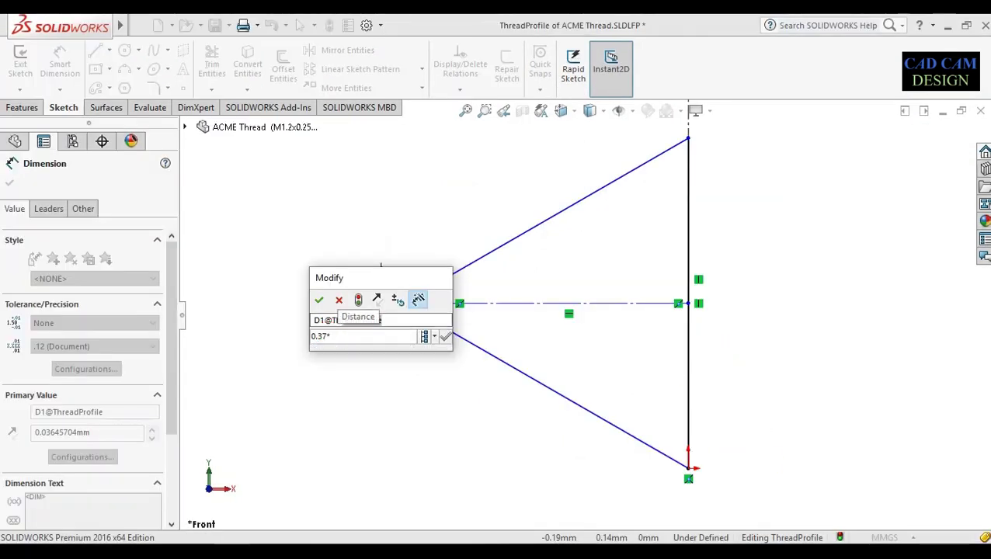
pyautogui.click(325, 336)
pyautogui.write('1')
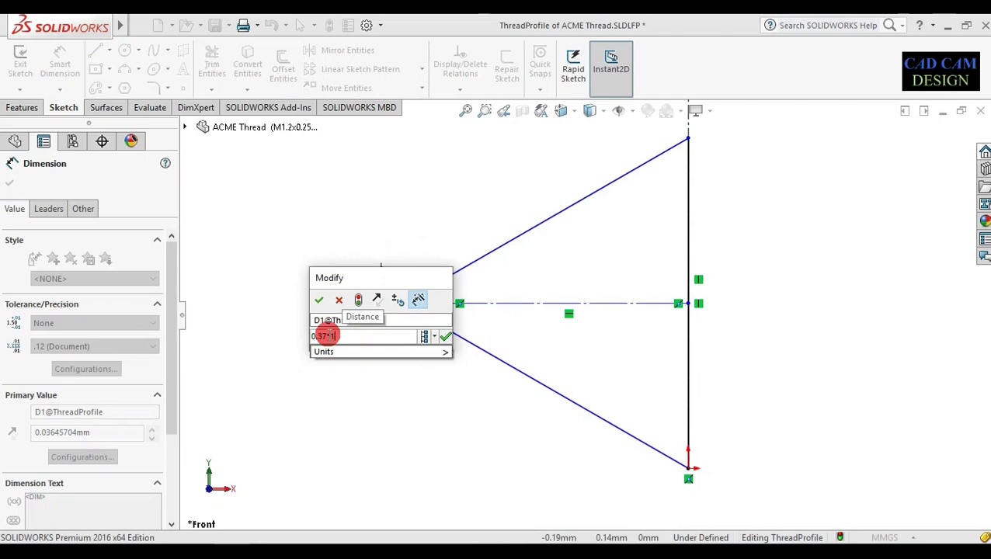
pyautogui.press('Return')
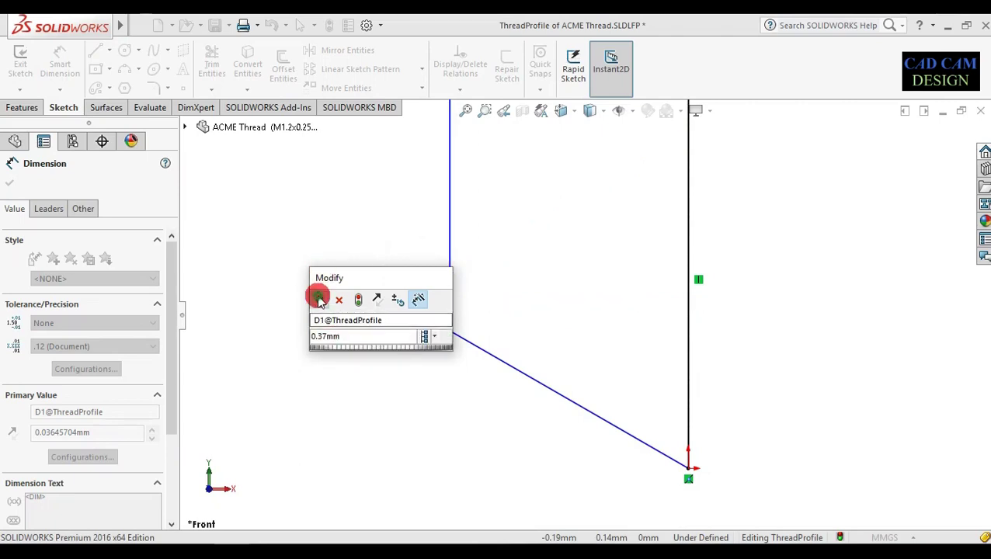
pyautogui.click(319, 300)
pyautogui.scroll(6, 542, 285)
pyautogui.scroll(-1, 566, 248)
pyautogui.scroll(2, 575, 243)
pyautogui.click(611, 244)
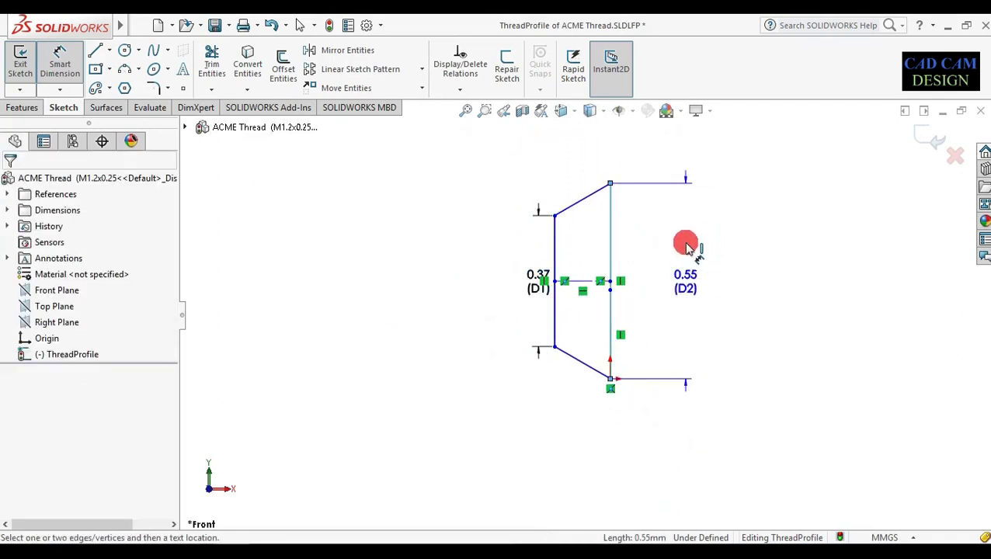
pyautogui.click(686, 247)
# - Delete the horizontal construction line that joins the profile's two vertical edges
pyautogui.click(599, 281)
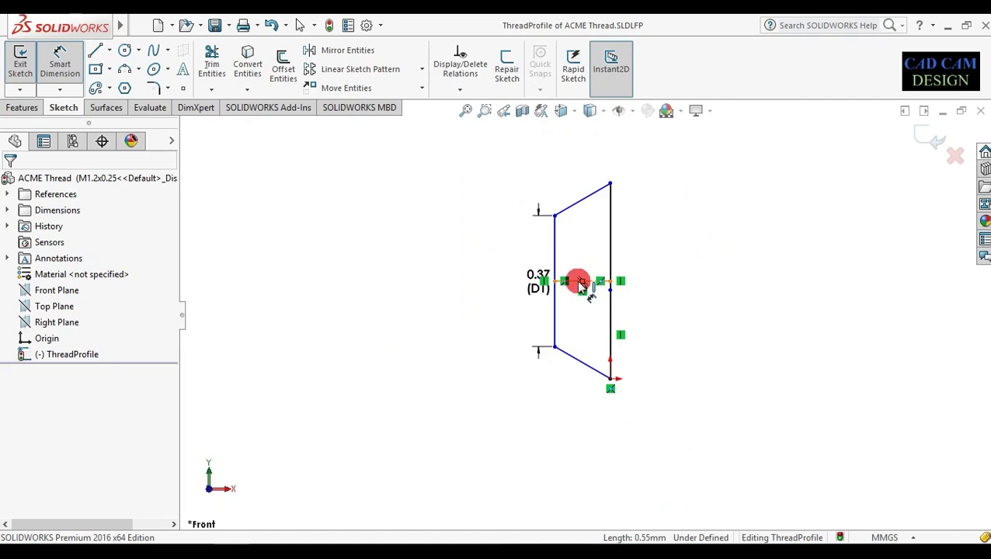
pyautogui.click(577, 285)
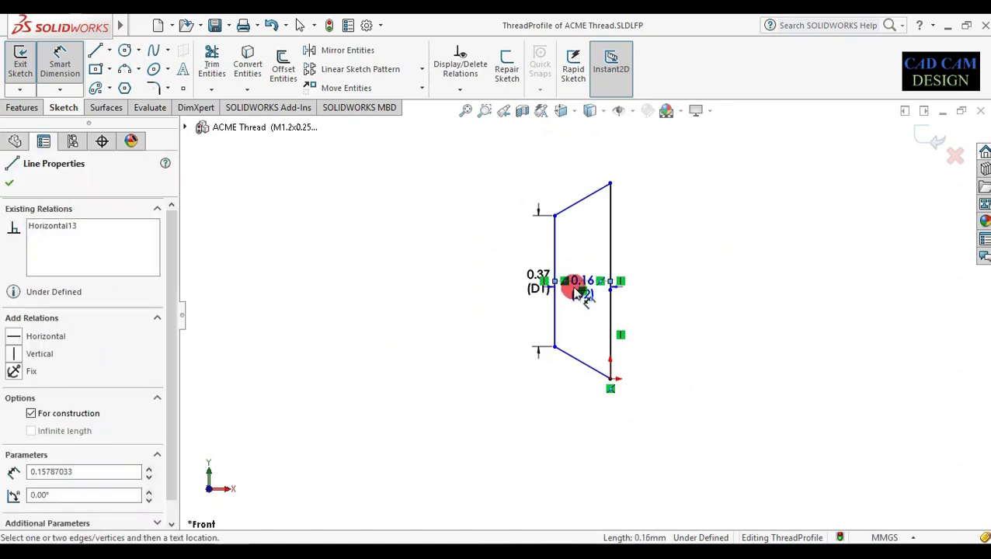
pyautogui.click(576, 287)
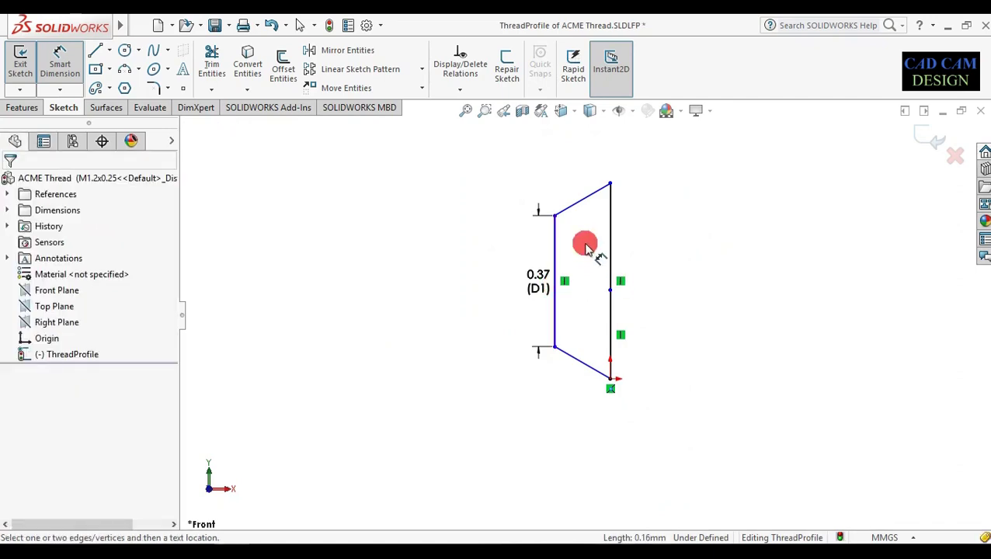
pyautogui.click(110, 50)
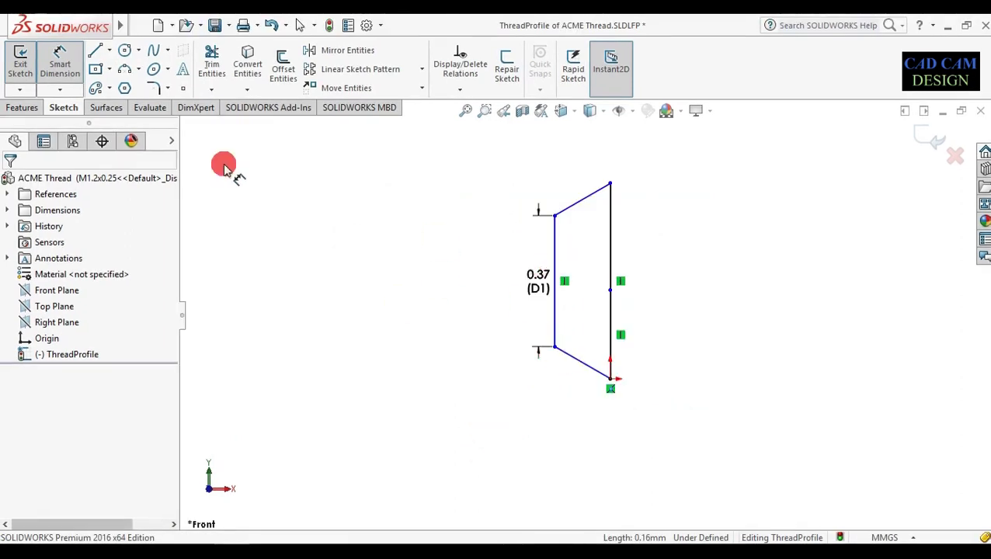
# - Dimension the horizontal distance between the profile's two vertical edges and set it to 0.5 mm
pyautogui.click(62, 62)
pyautogui.click(62, 62)
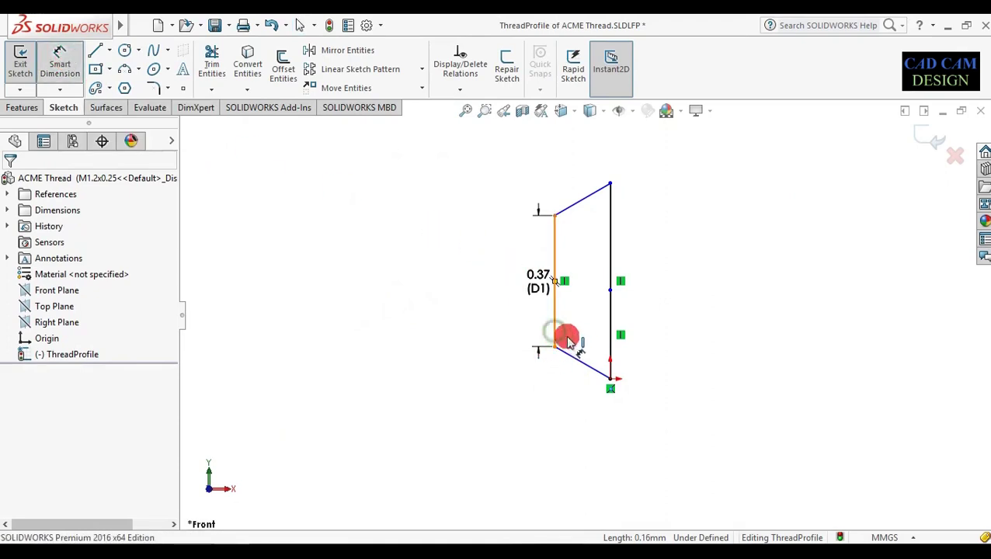
pyautogui.click(612, 337)
pyautogui.click(610, 378)
pyautogui.click(586, 428)
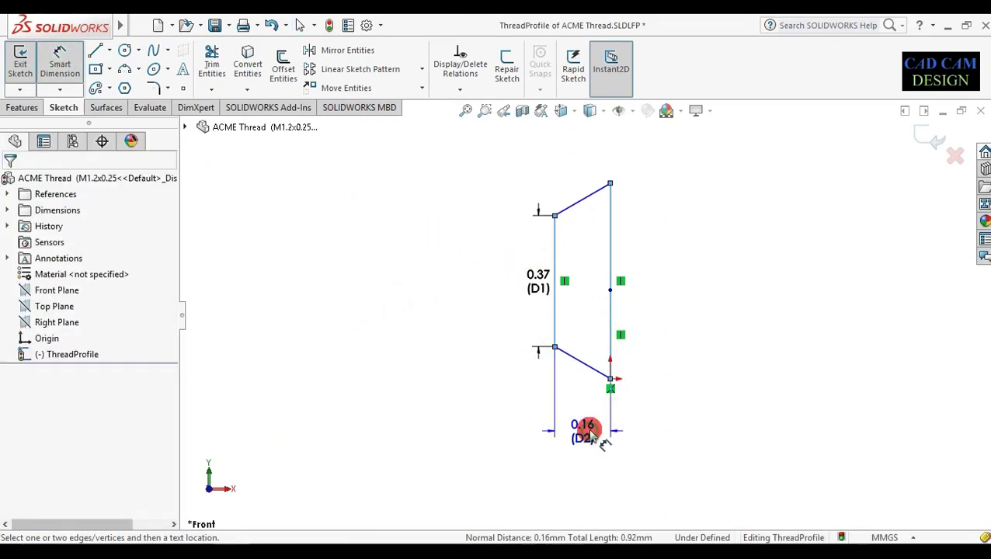
pyautogui.write('0.5')
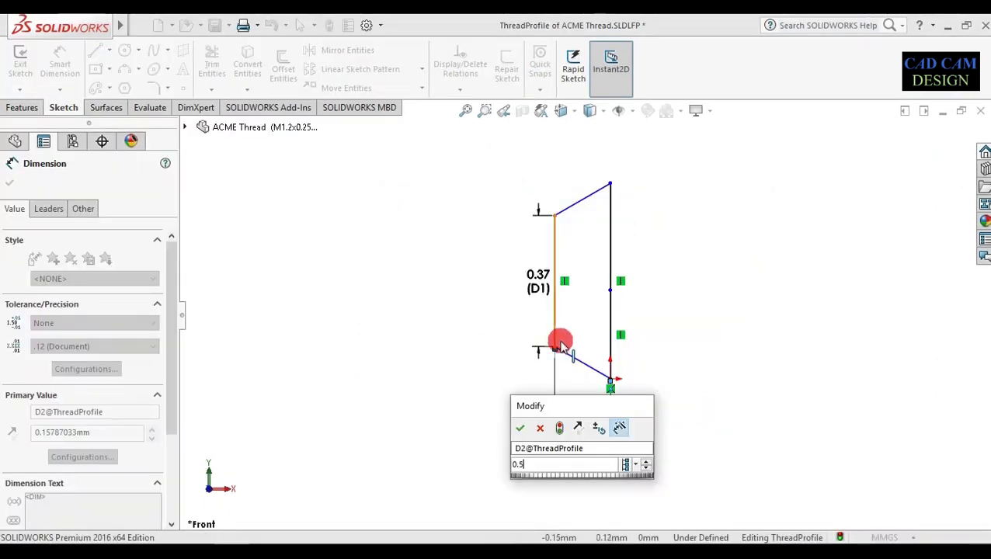
pyautogui.click(533, 465)
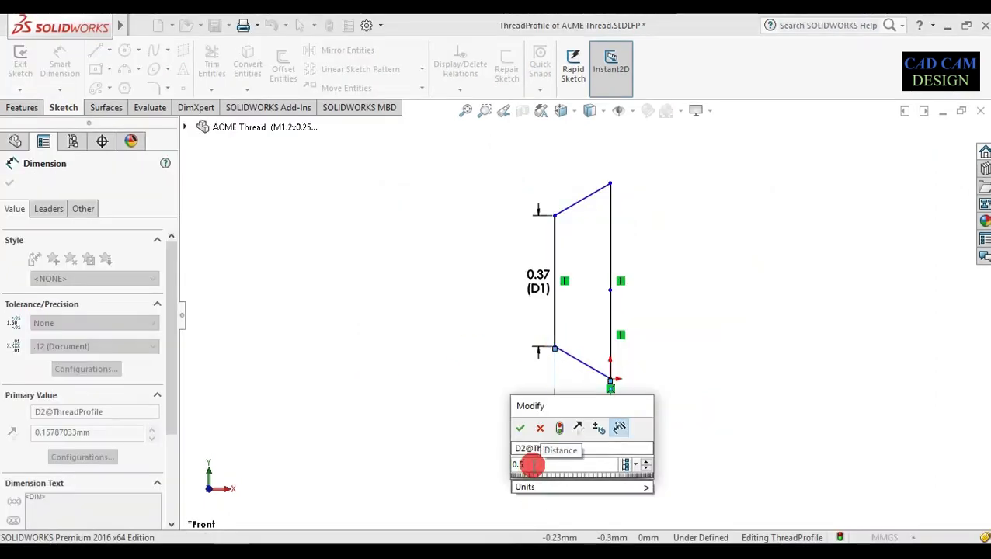
pyautogui.press('Return')
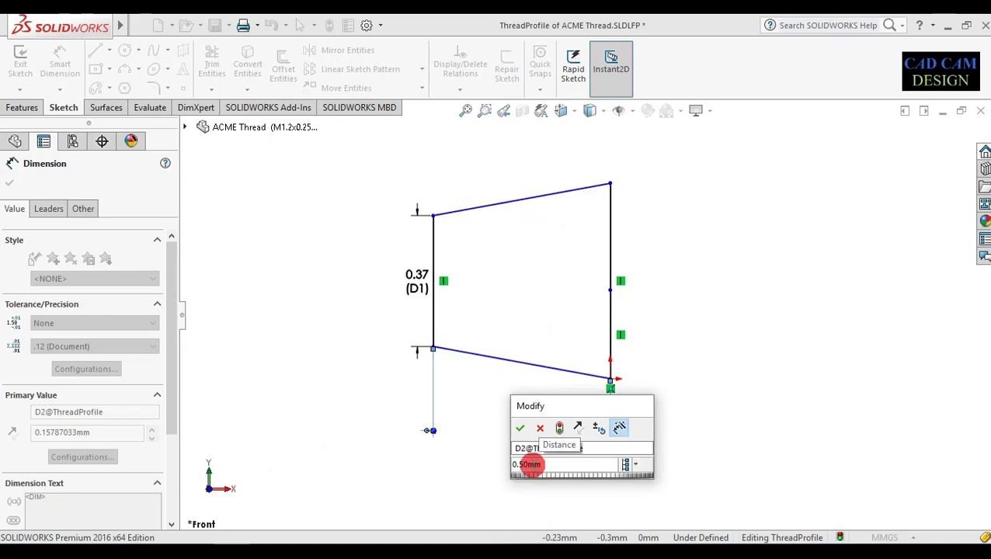
pyautogui.click(521, 429)
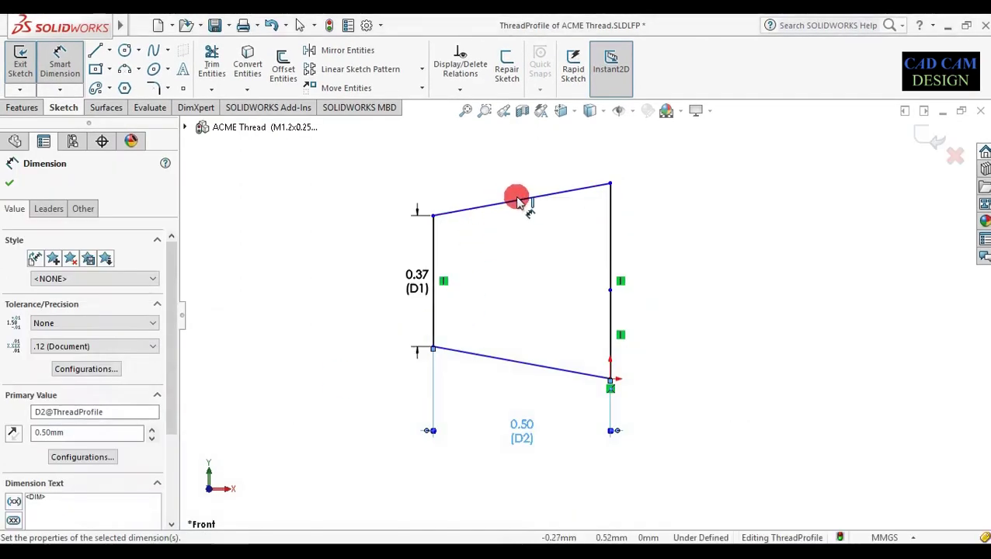
# - Dimension the vertical distance between the midpoints of the two sloped flanks and set it to 0.5*1 mm
pyautogui.click(522, 203)
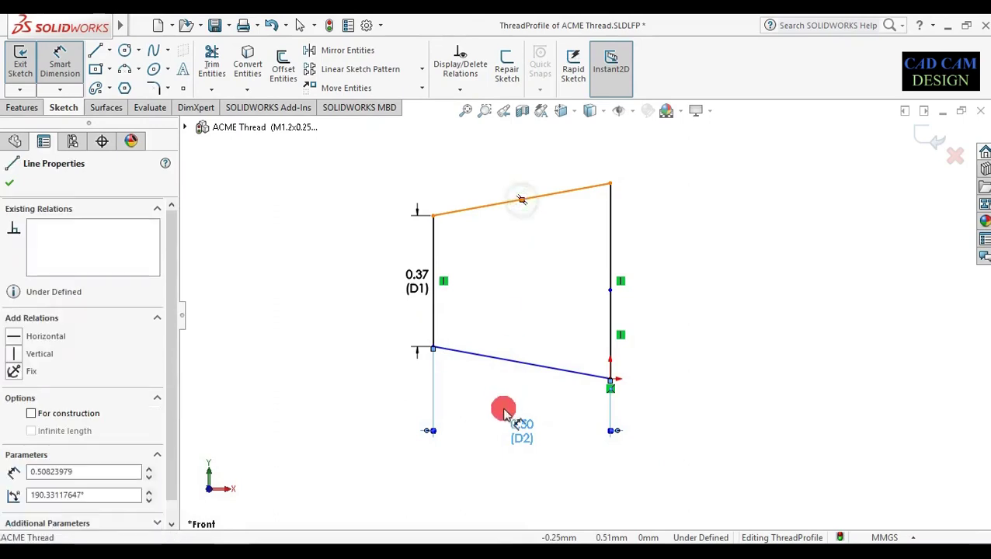
pyautogui.click(523, 366)
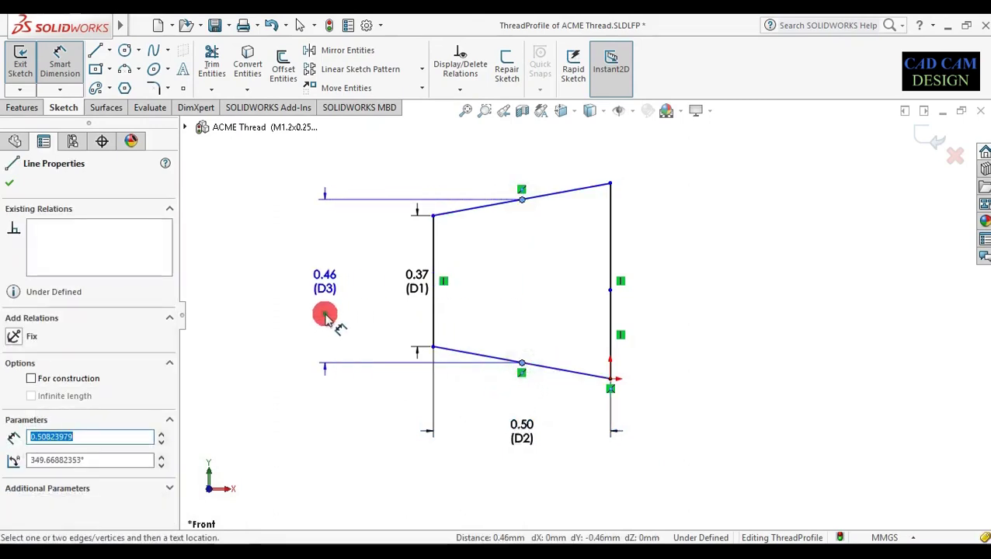
pyautogui.click(326, 317)
pyautogui.write('0.')
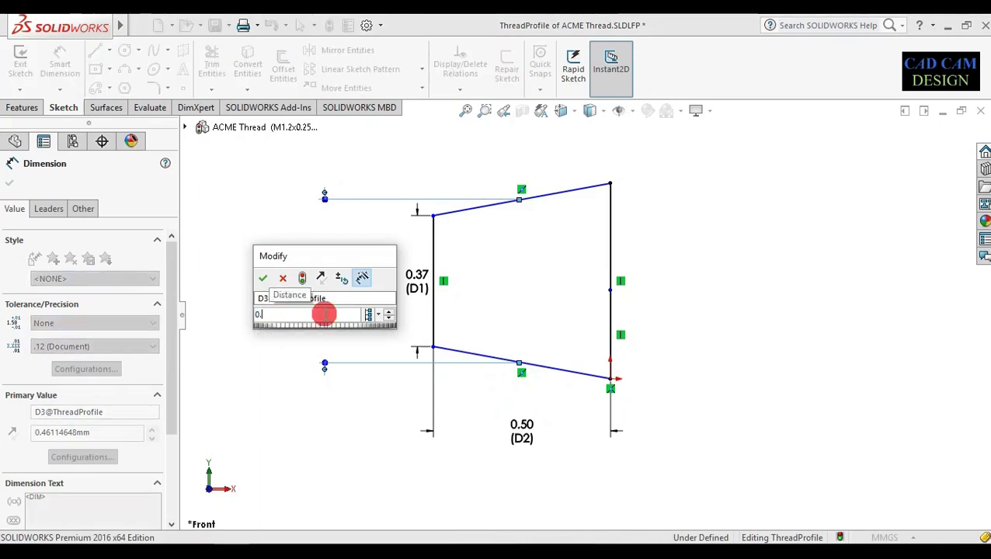
pyautogui.write('5*1')
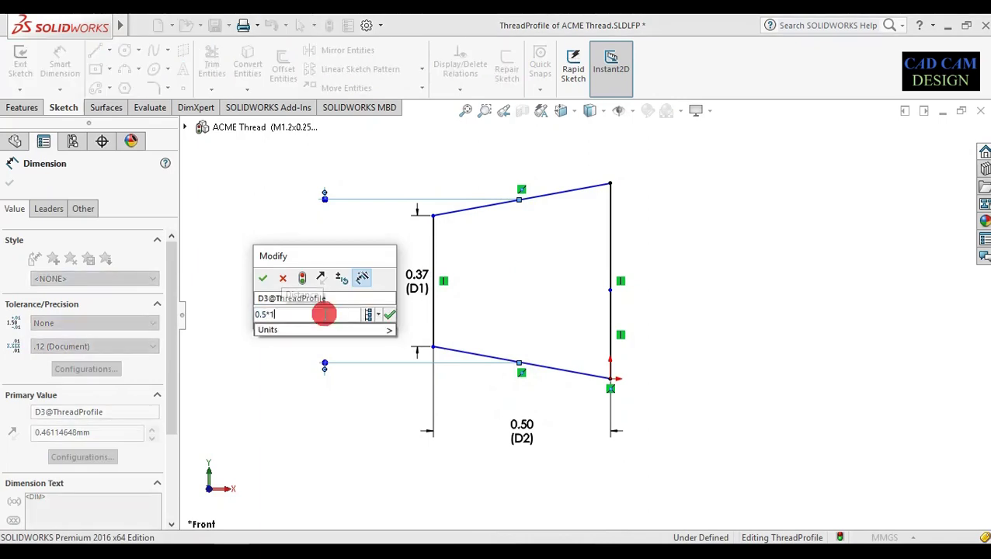
pyautogui.press('Return')
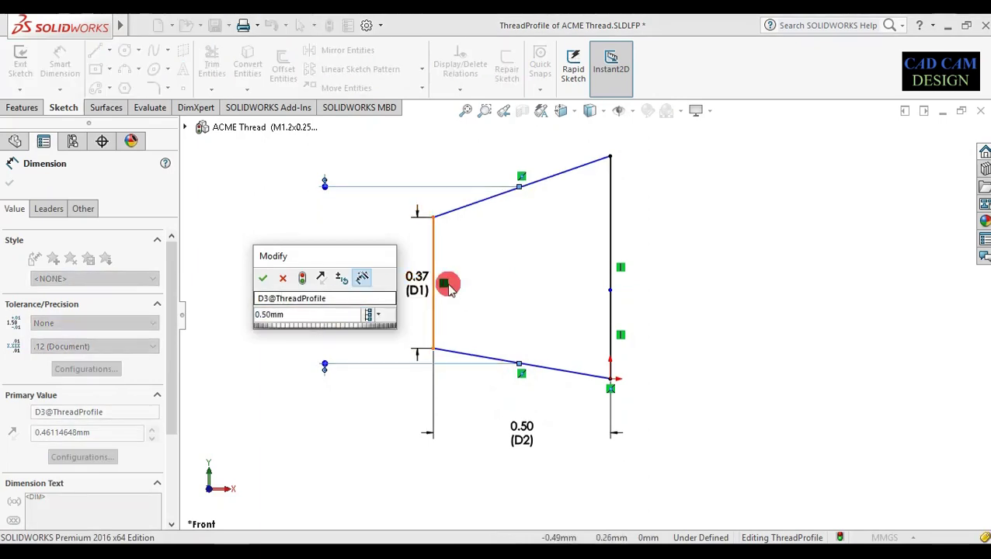
pyautogui.click(263, 278)
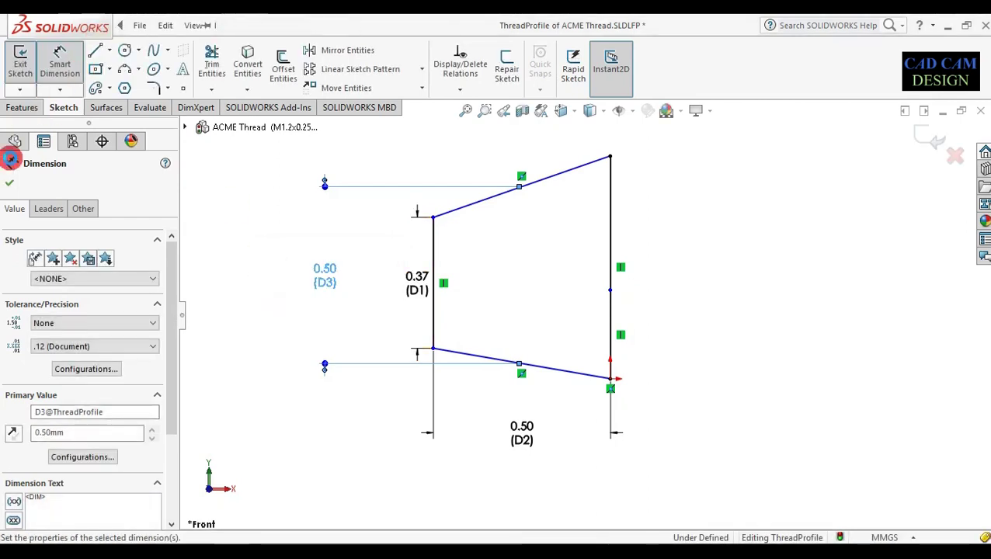
pyautogui.click(9, 182)
# - Draw a horizontal centerline about 1.13 mm long from the wide vertical edge outward past the narrow edge
pyautogui.click(111, 52)
pyautogui.click(107, 84)
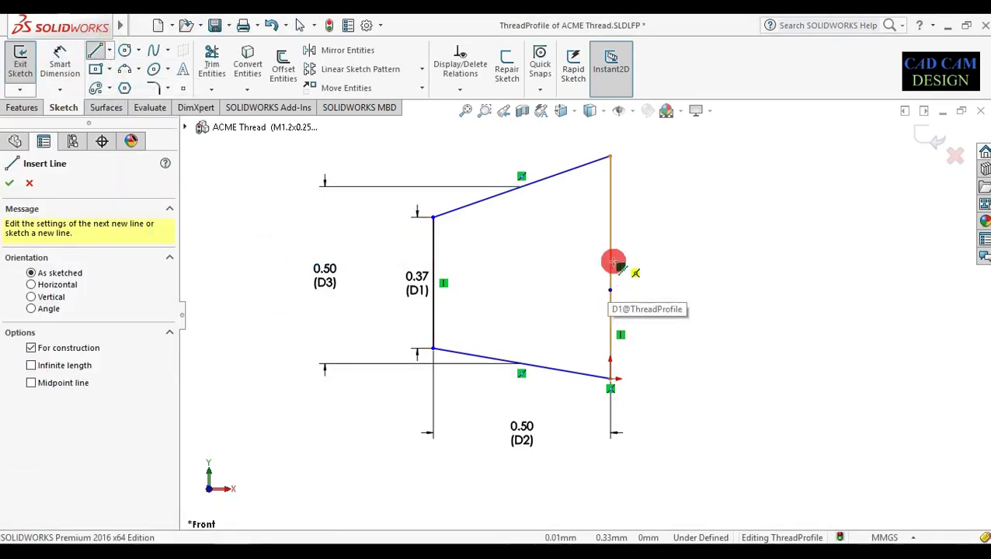
pyautogui.click(612, 270)
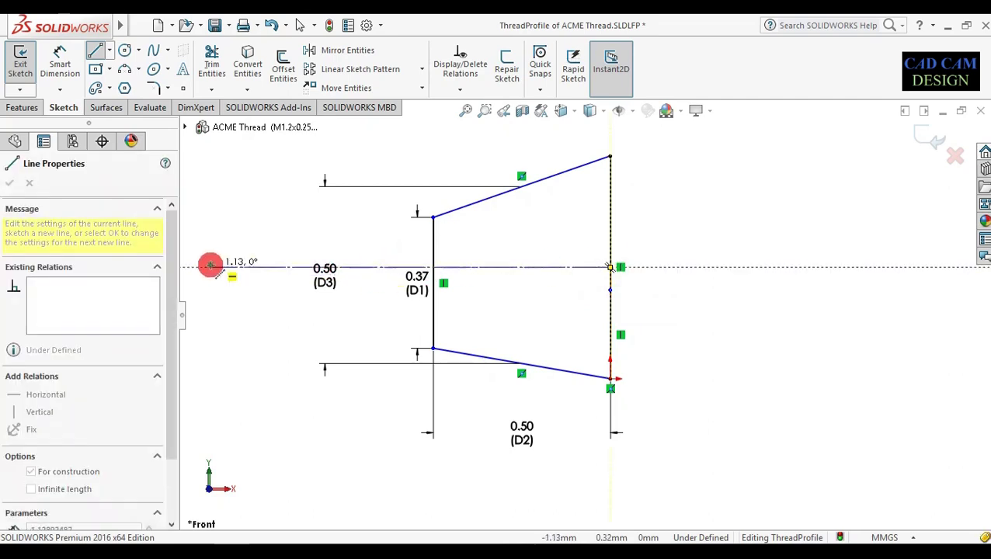
pyautogui.click(210, 267)
pyautogui.press('Escape')
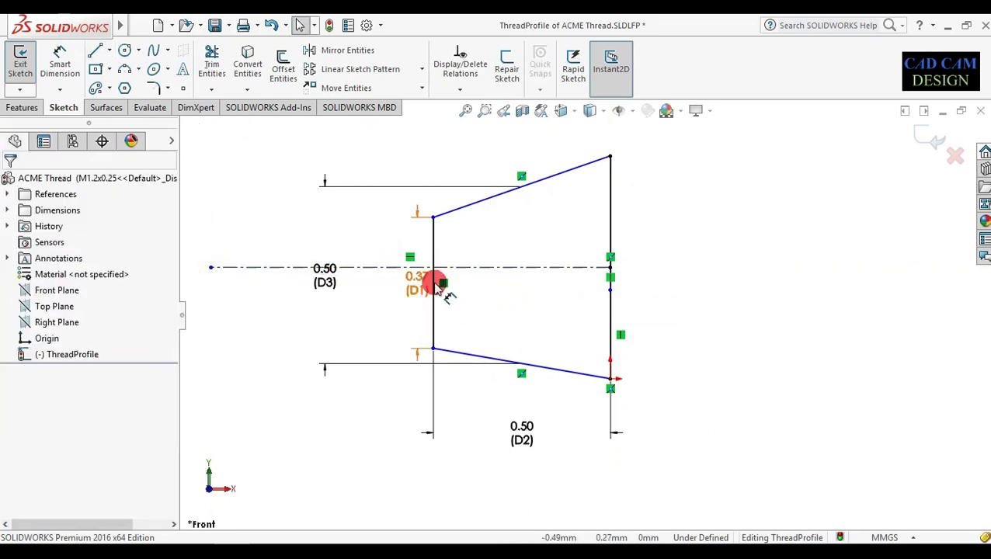
# - Add a Midpoint relation between the horizontal centerline and the midpoint of the narrow vertical edge
pyautogui.scroll(-5, 437, 285)
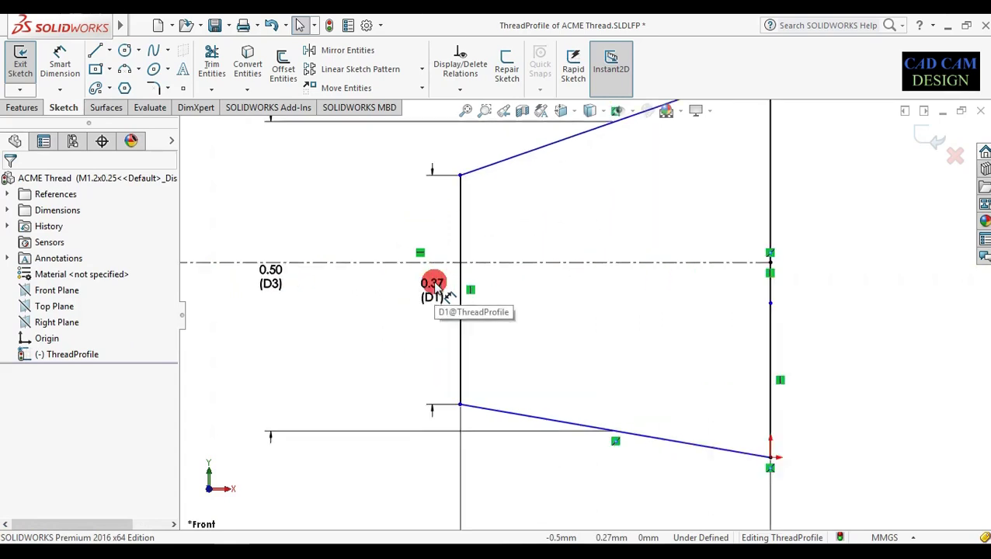
pyautogui.scroll(4, 513, 314)
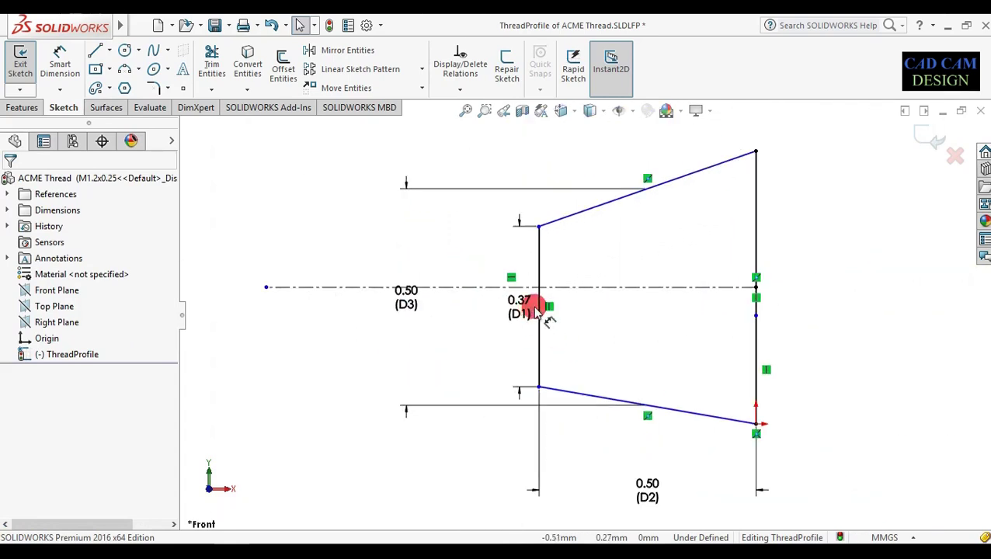
pyautogui.click(549, 289)
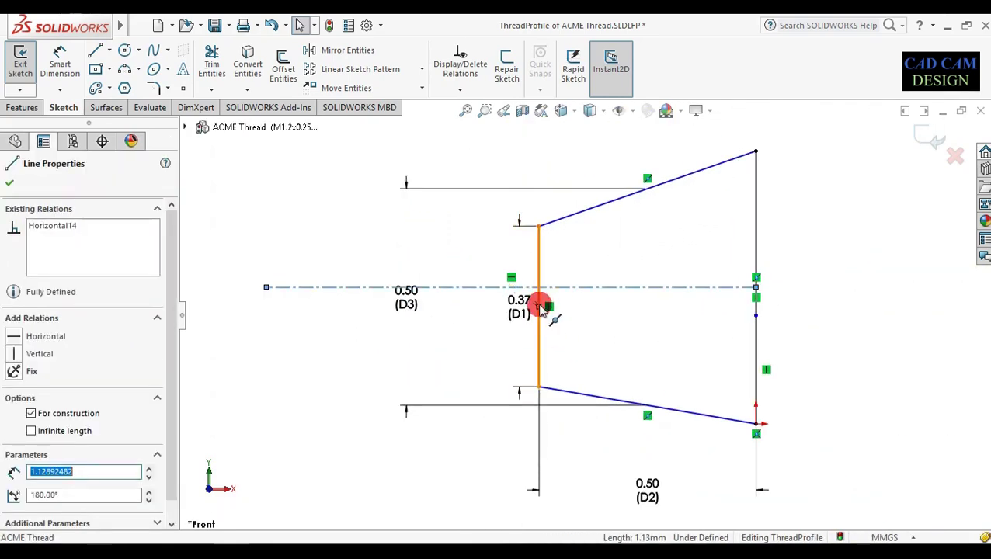
pyautogui.keyDown('ctrl'); pyautogui.click(539, 307); pyautogui.keyUp('ctrl')
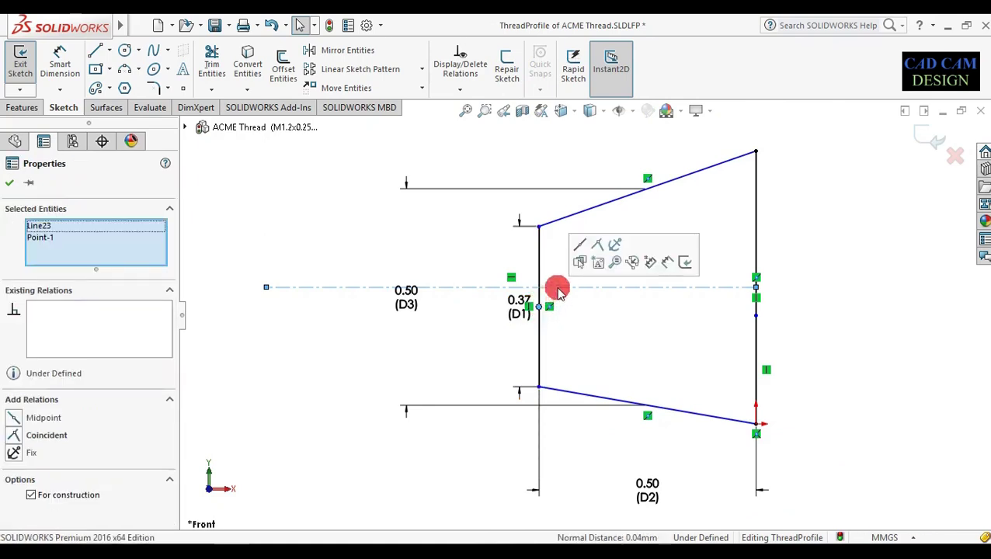
pyautogui.click(584, 248)
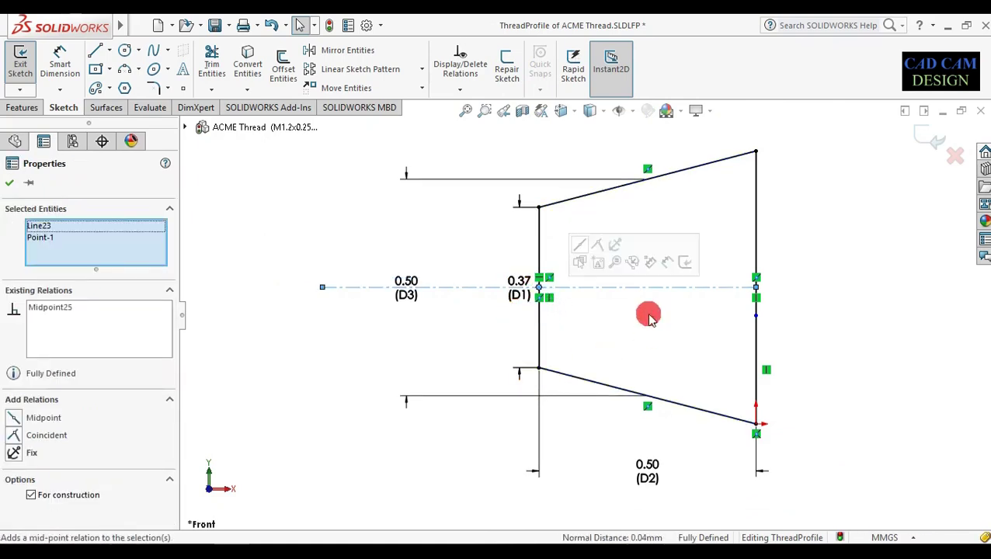
pyautogui.click(7, 183)
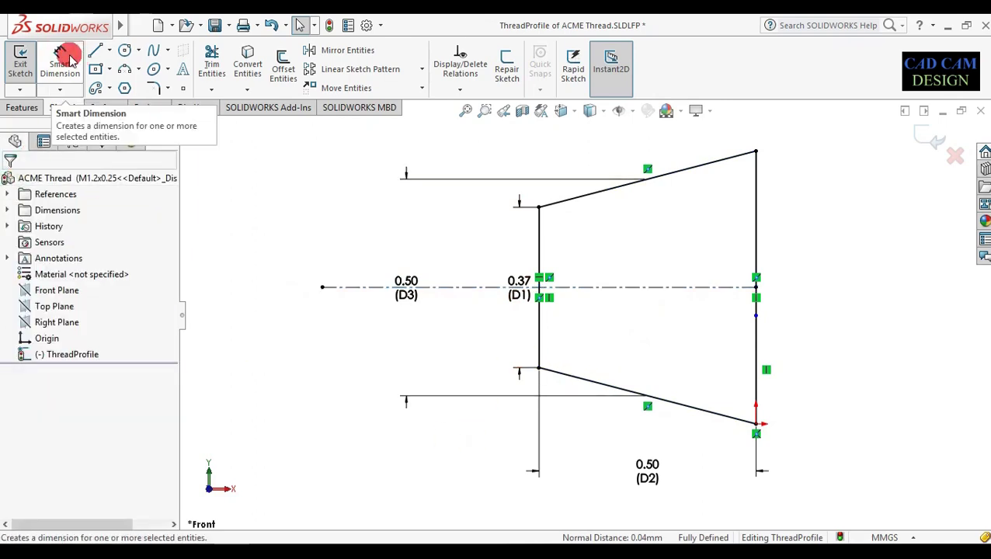
# - Dimension the angle between the two sloped flanks as a driven dimension outside the wide vertical edge
pyautogui.click(66, 58)
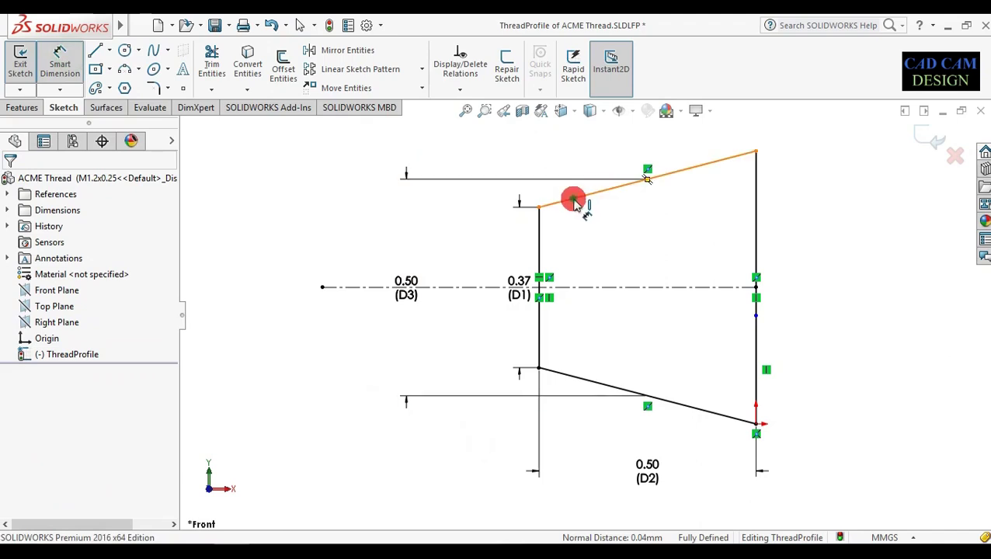
pyautogui.click(576, 199)
pyautogui.click(576, 378)
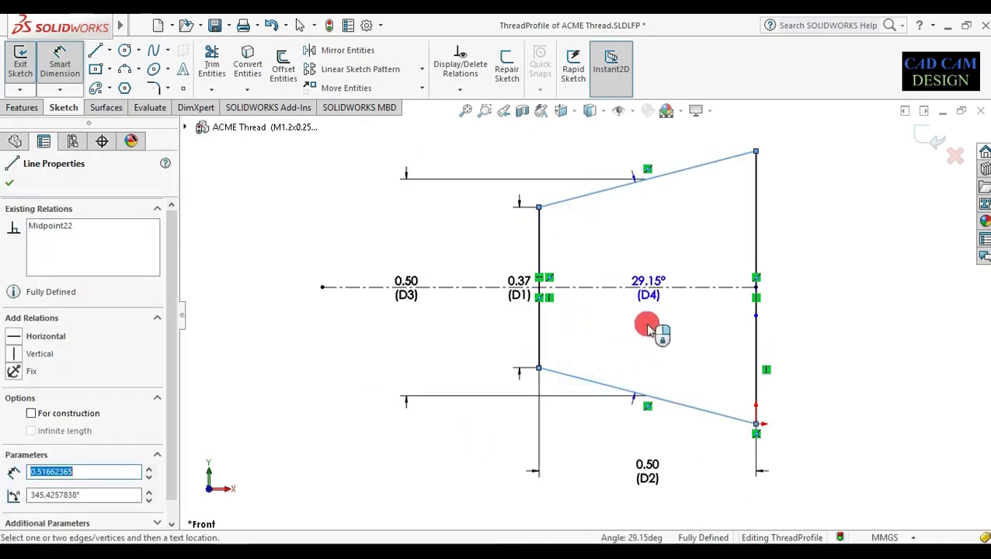
pyautogui.click(837, 332)
pyautogui.click(580, 281)
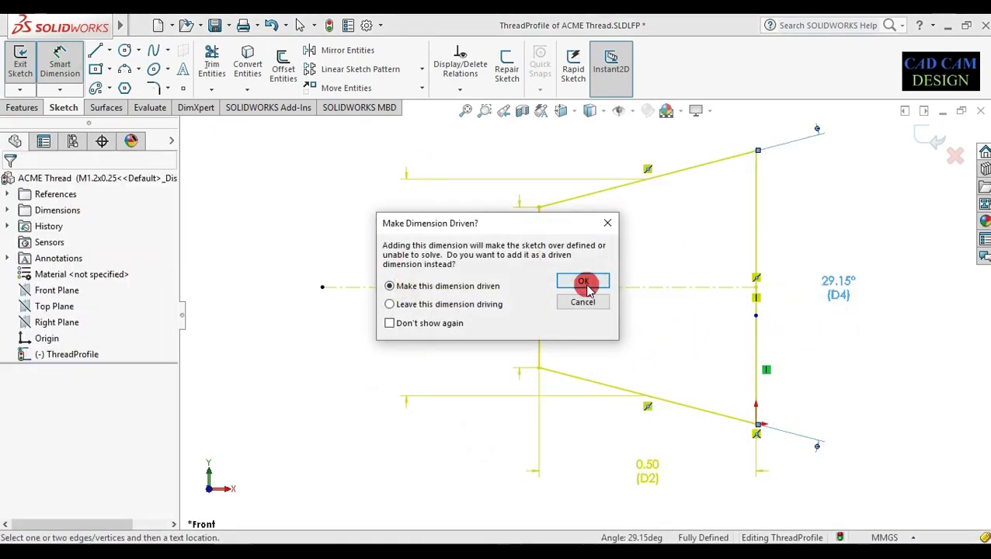
pyautogui.scroll(1, 847, 289)
pyautogui.scroll(-2, 801, 288)
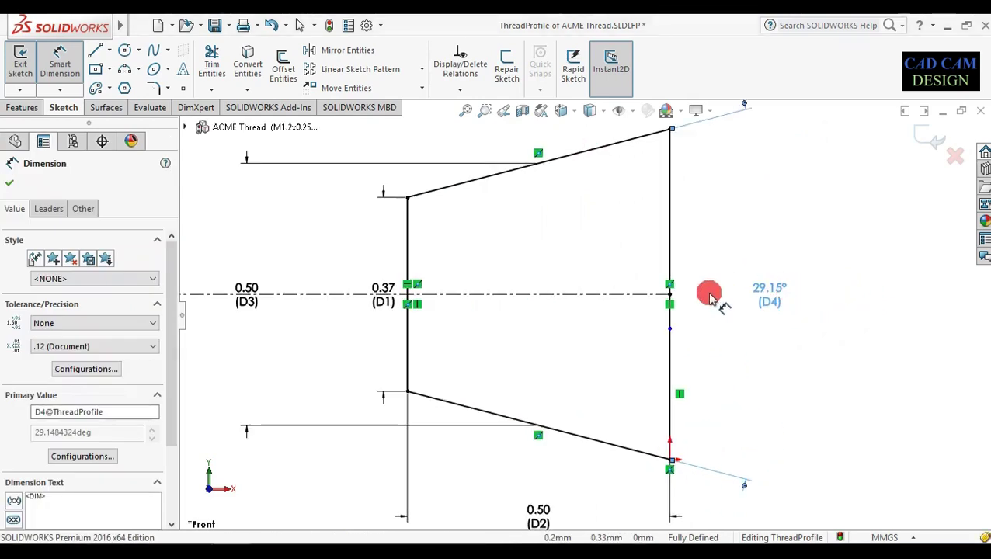
pyautogui.scroll(1, 769, 292)
pyautogui.scroll(1, 586, 311)
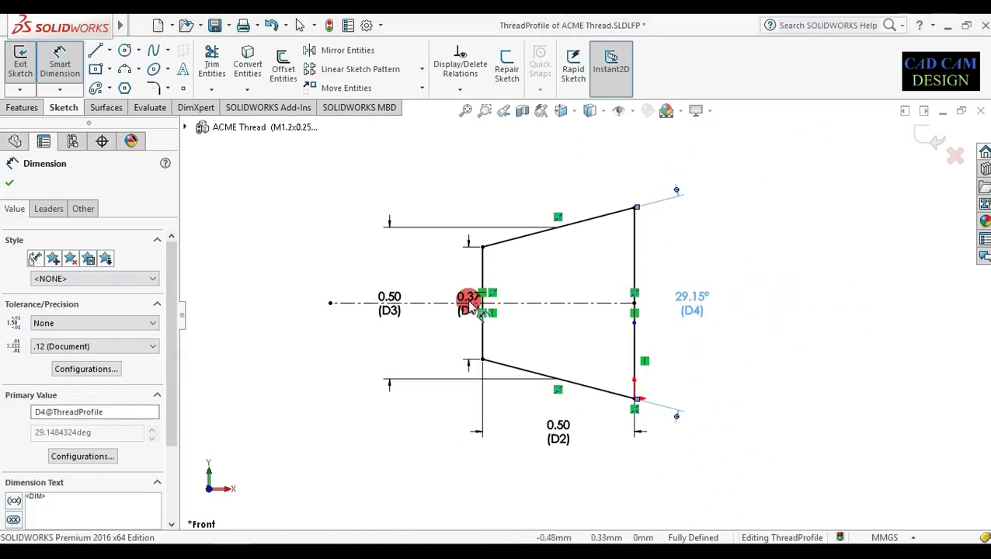
# - Reposition the flank-midpoint, flank-angle and narrow-edge dimensions so they sit clear of the profile, and finish dimensioning
pyautogui.click(386, 303)
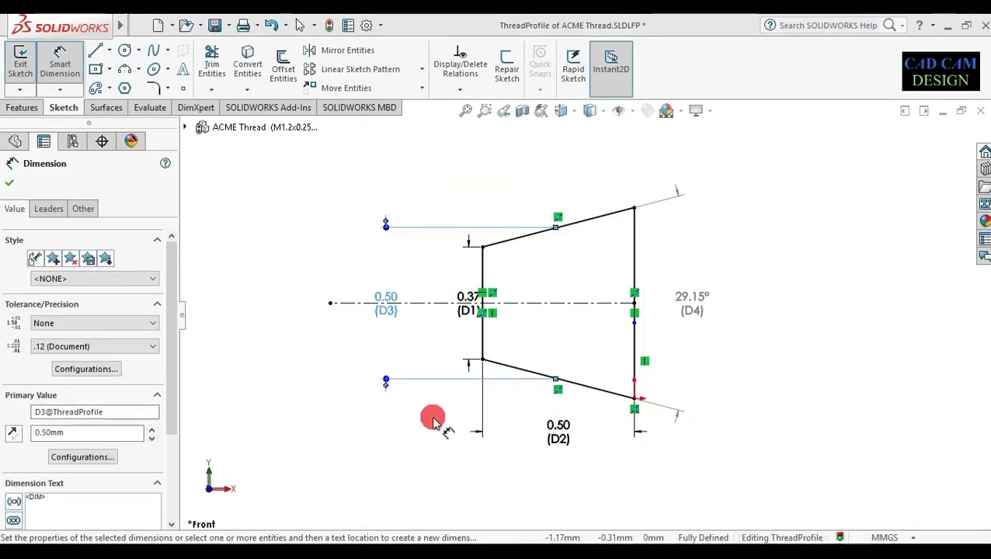
pyautogui.moveTo(679, 365)
pyautogui.mouseDown()
pyautogui.moveTo(704, 321)
pyautogui.moveTo(695, 297)
pyautogui.moveTo(704, 307)
pyautogui.moveTo(708, 298)
pyautogui.mouseUp()
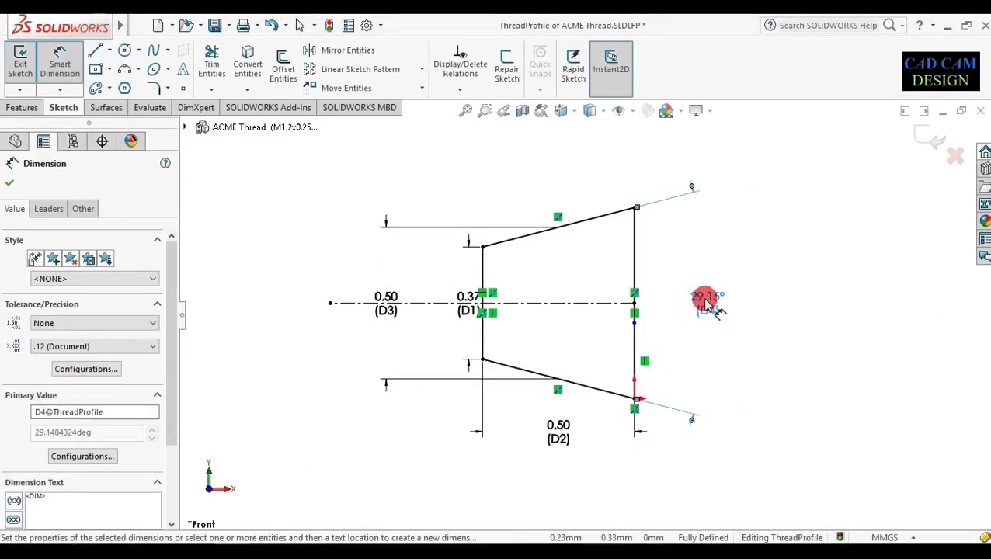
pyautogui.doubleClick(702, 303)
pyautogui.click(588, 287)
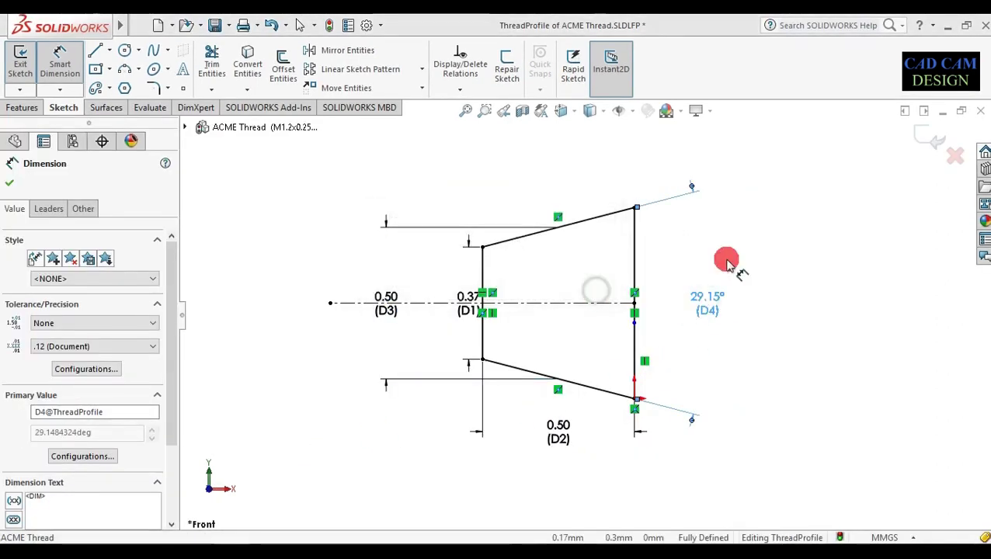
pyautogui.moveTo(464, 303); pyautogui.dragTo(442, 300)
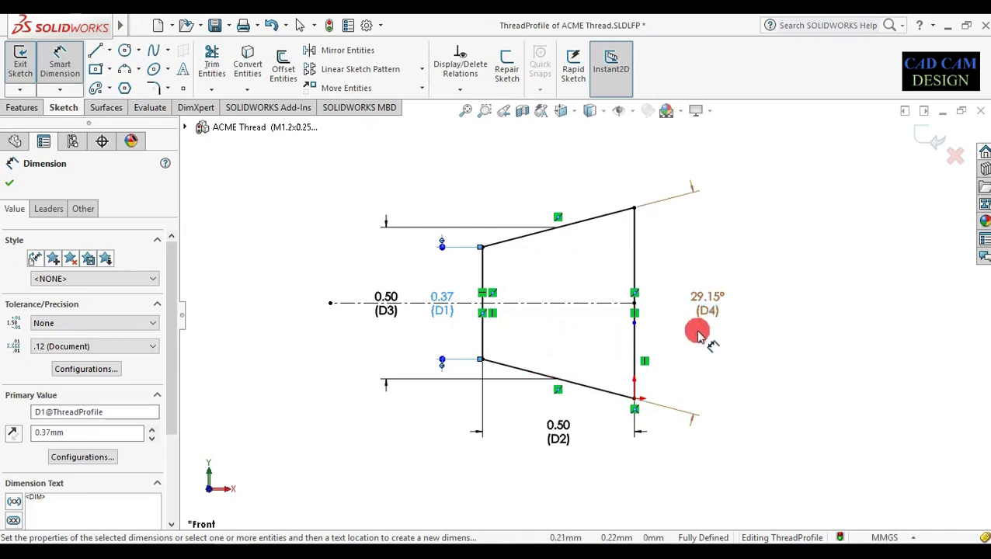
pyautogui.click(11, 182)
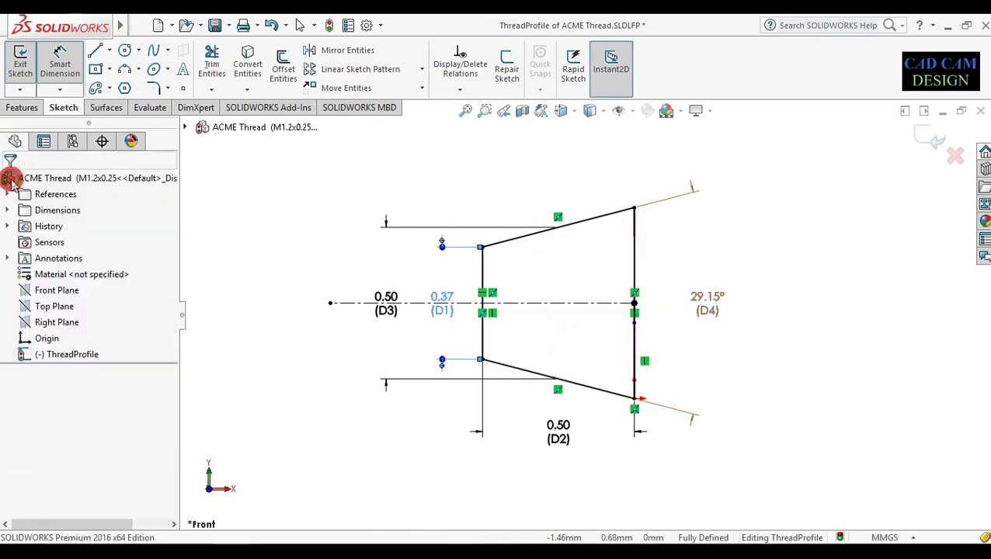
# - Rename the M1.2x0.25 configuration as ACME_Thread__M1.2x0.25
pyautogui.click(72, 142)
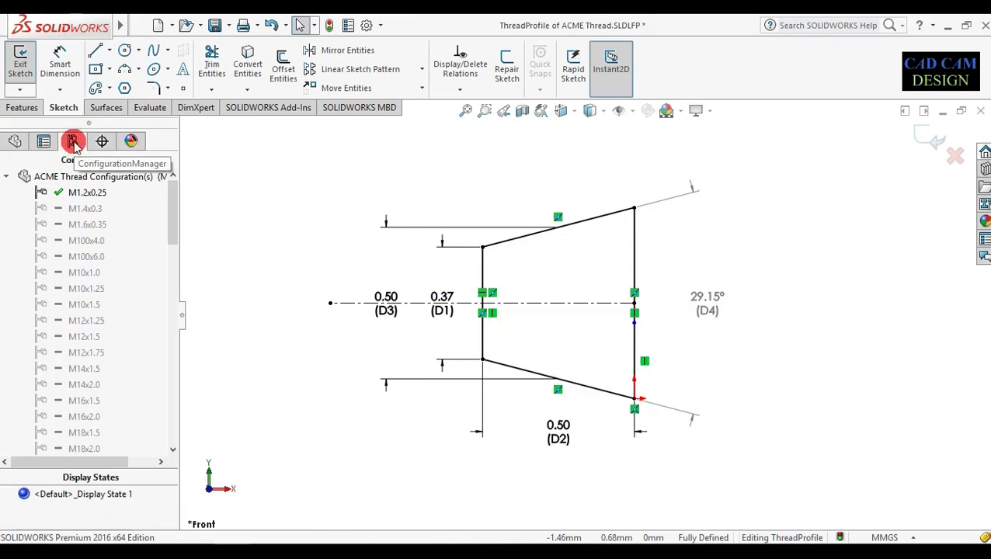
pyautogui.click(75, 195)
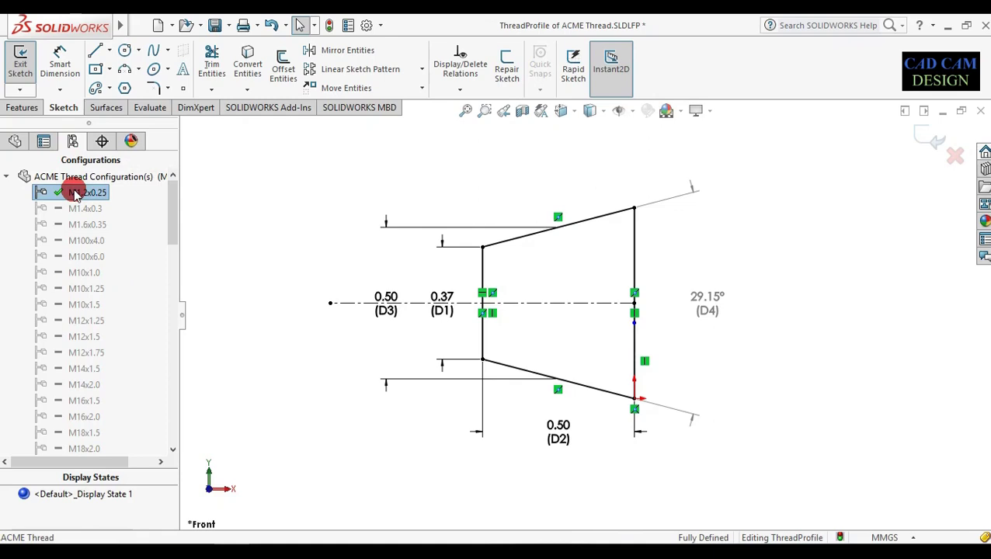
pyautogui.rightClick(75, 195)
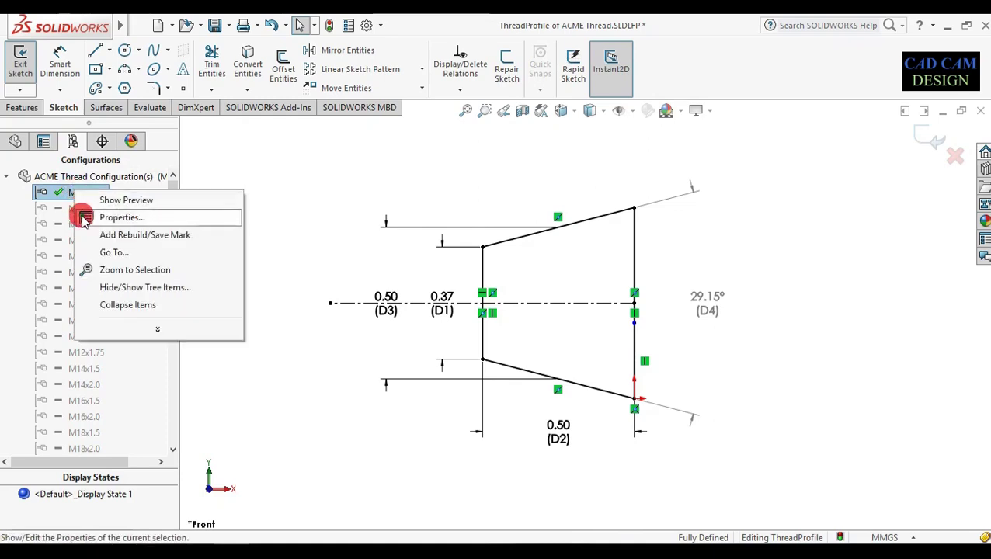
pyautogui.click(83, 217)
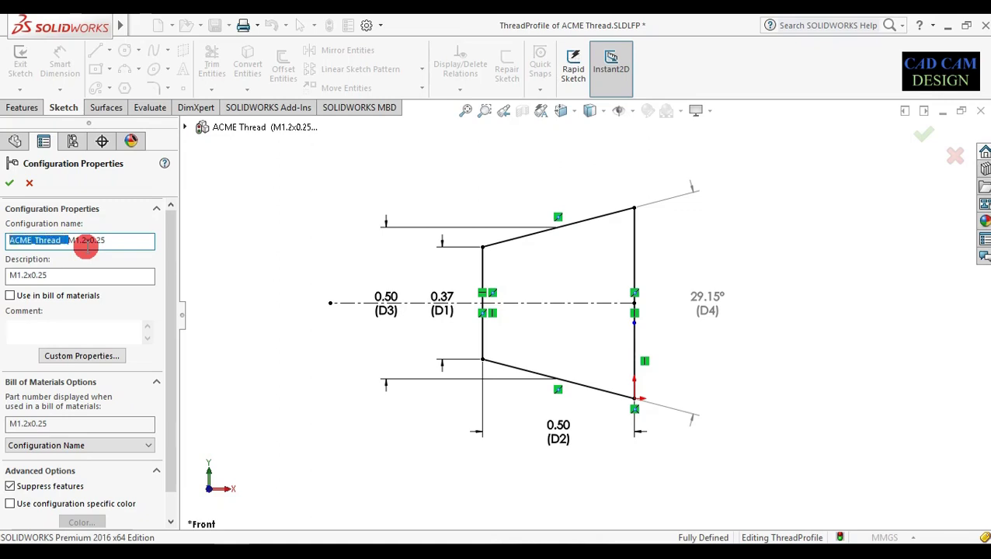
pyautogui.rightClick(23, 241)
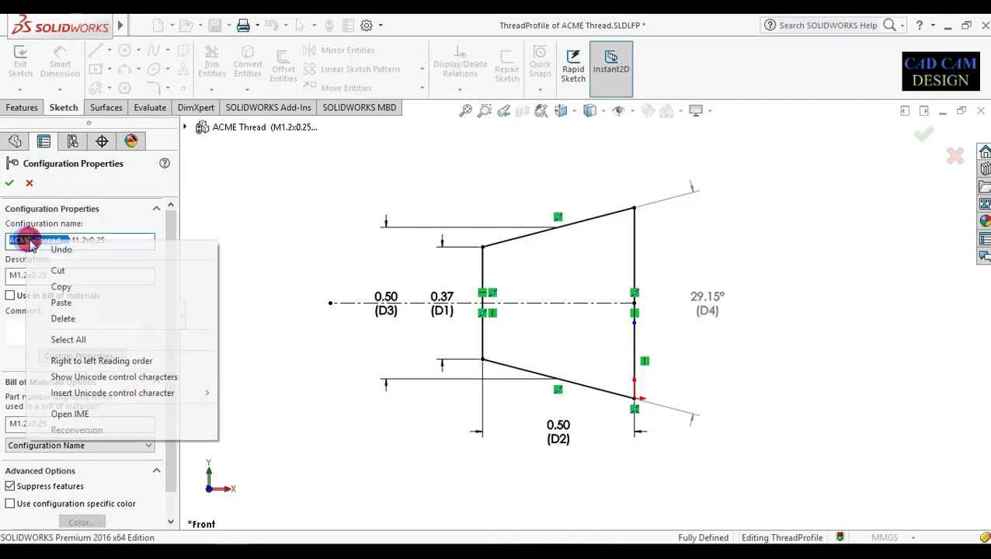
pyautogui.click(49, 268)
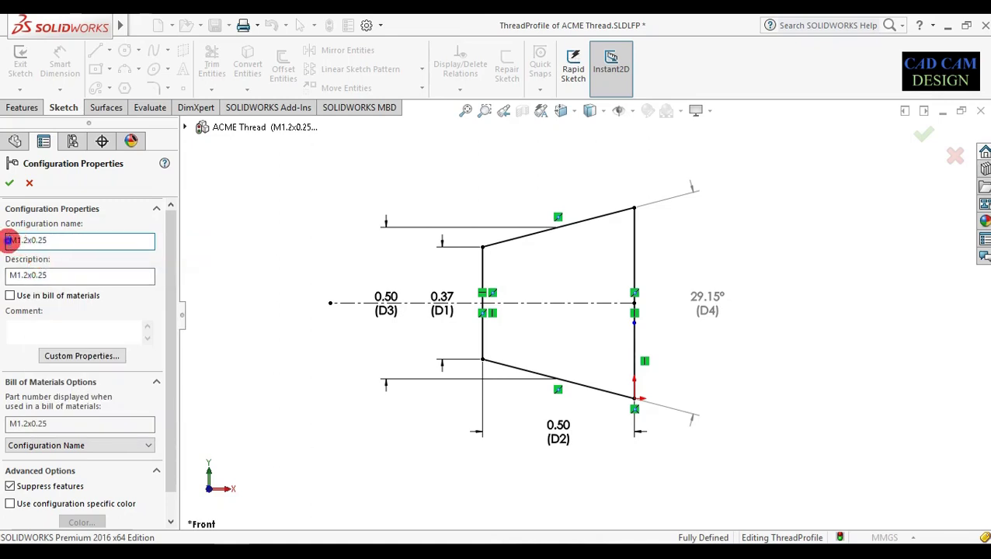
pyautogui.rightClick(9, 241)
pyautogui.click(24, 303)
# - Set the configuration's description to ACME_Thread__M1.2x0.25, keep Configuration Name as its bill-of-materials part number, and apply the properties
pyautogui.click(10, 275)
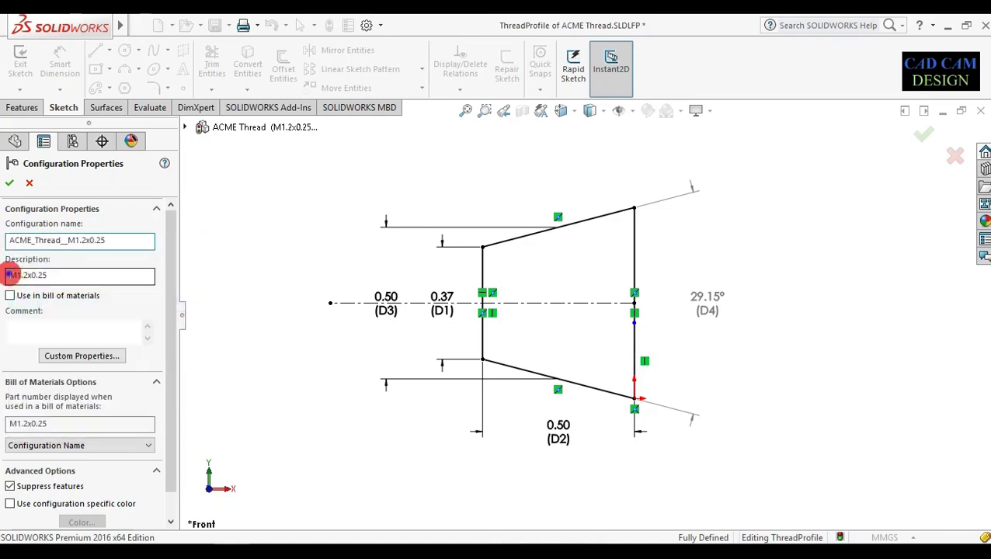
pyautogui.rightClick(9, 275)
pyautogui.click(23, 334)
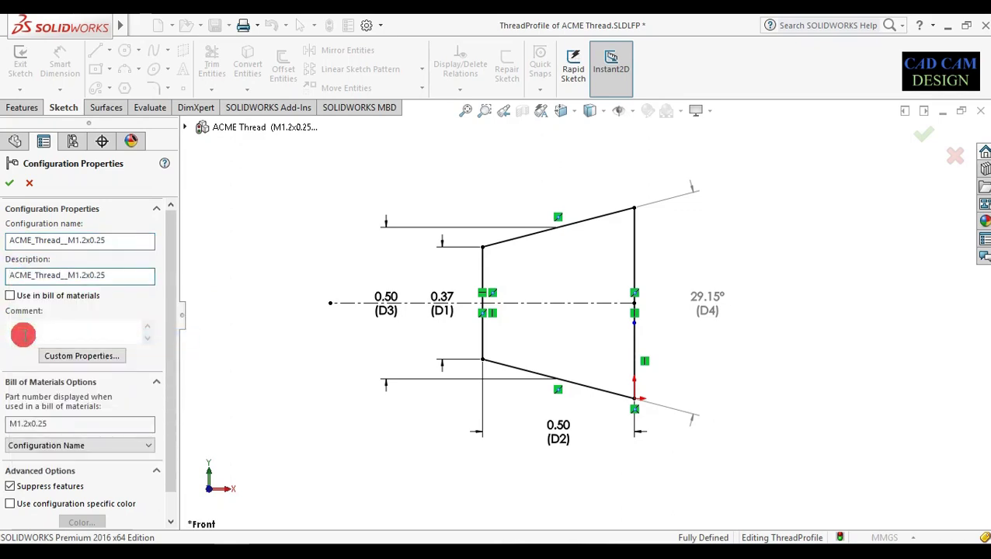
pyautogui.click(66, 445)
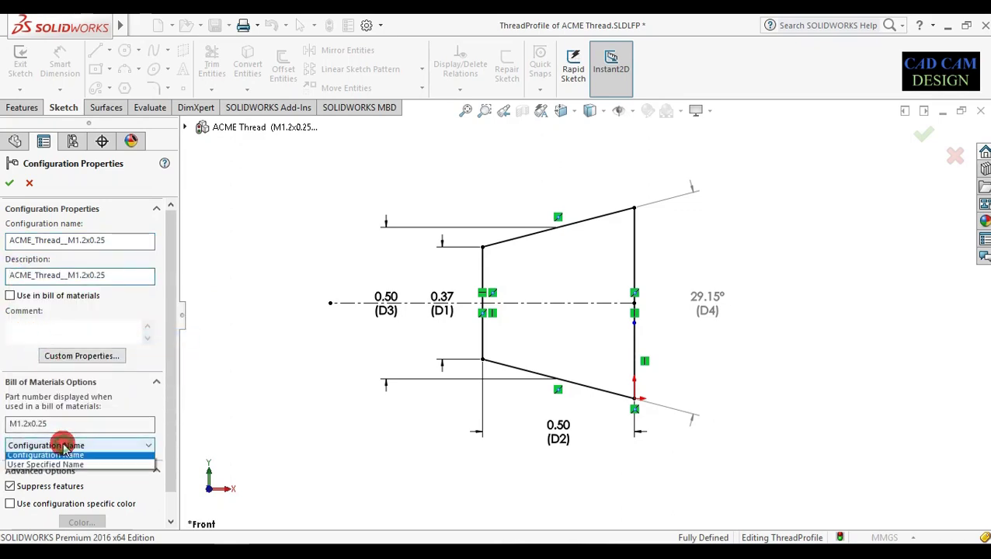
pyautogui.click(48, 468)
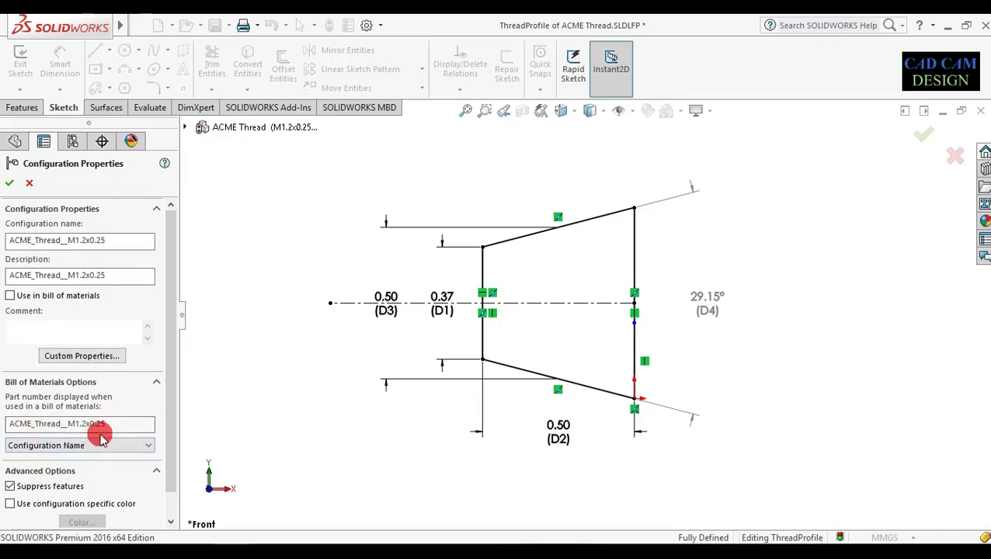
pyautogui.click(13, 182)
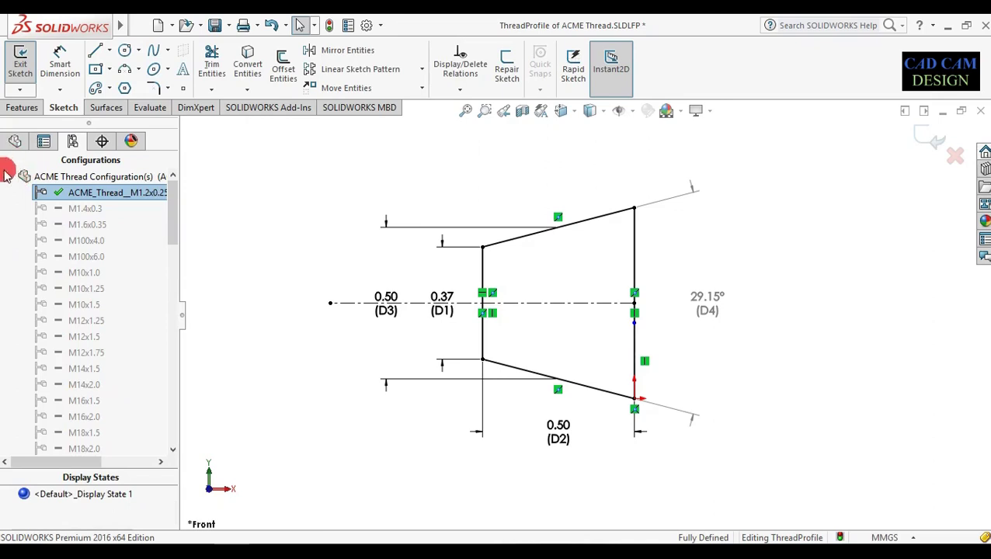
pyautogui.scroll(-5, 74, 255)
pyautogui.scroll(5, 92, 256)
pyautogui.scroll(-15, 92, 256)
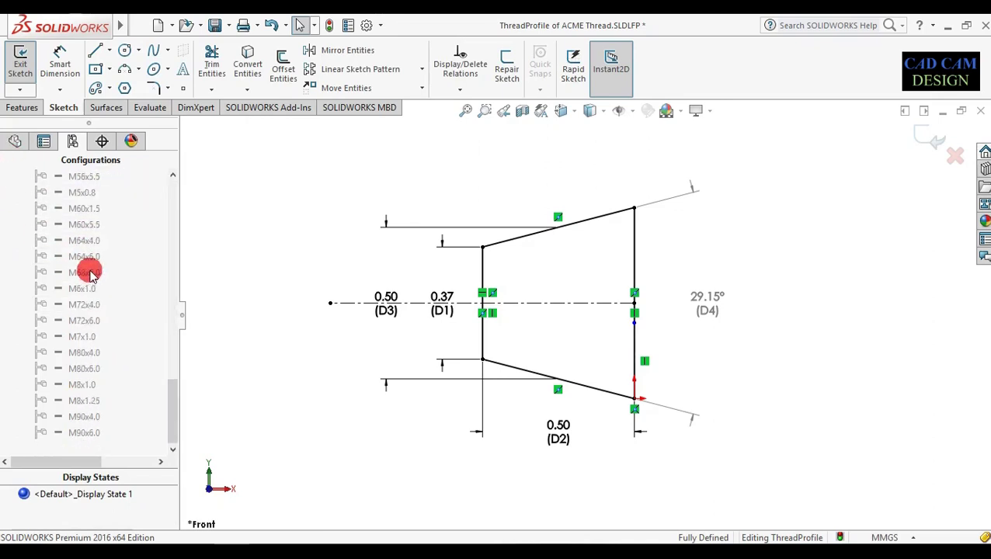
pyautogui.scroll(15, 84, 285)
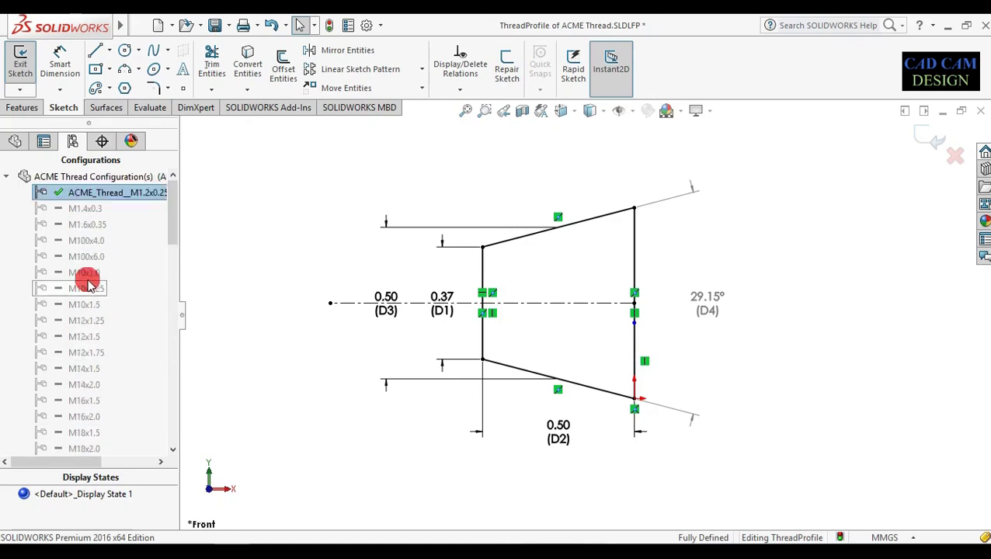
# - Return to the feature tree and save the ACME Thread profile file
pyautogui.click(16, 142)
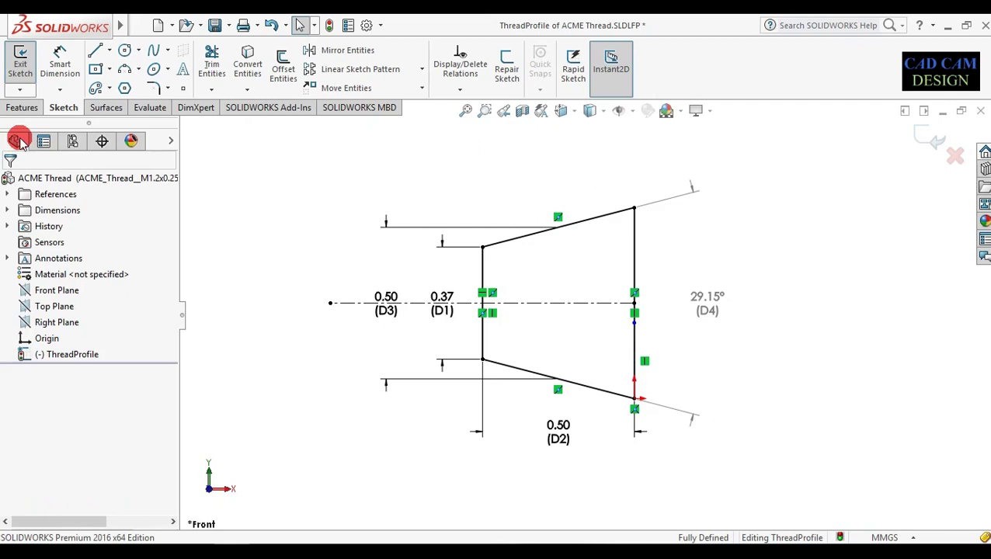
pyautogui.click(215, 26)
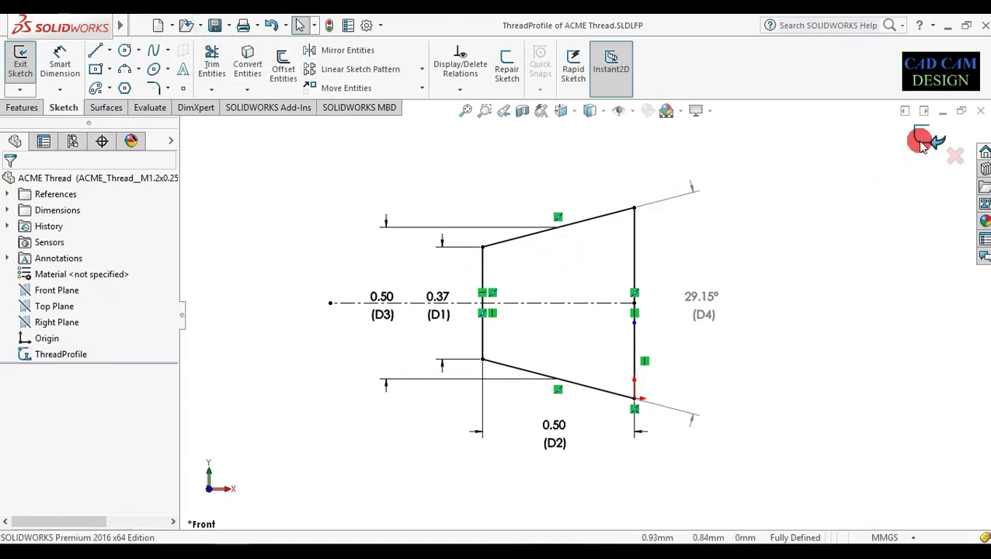
# - Create a new part document and set its unit system to MMGS
pyautogui.click(160, 26)
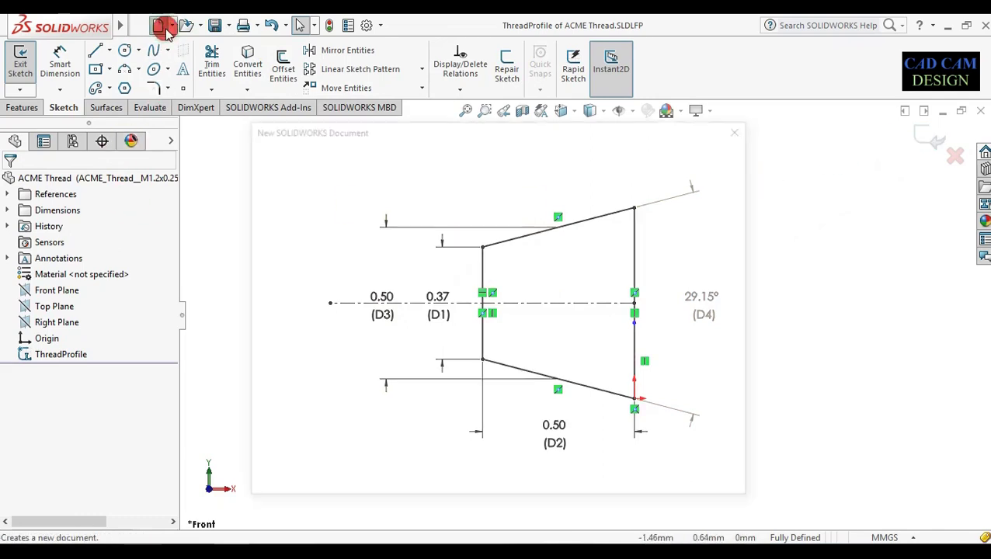
pyautogui.click(346, 261)
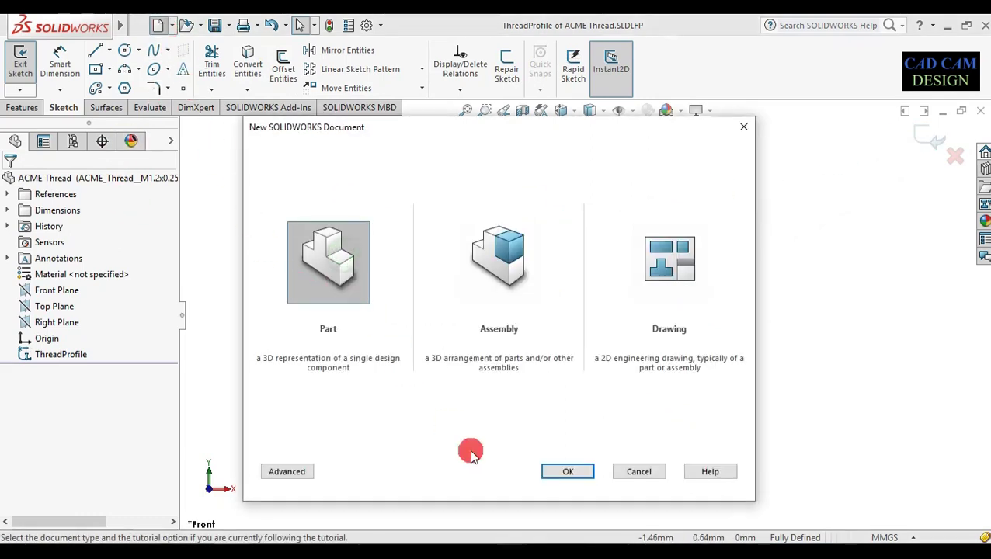
pyautogui.click(558, 473)
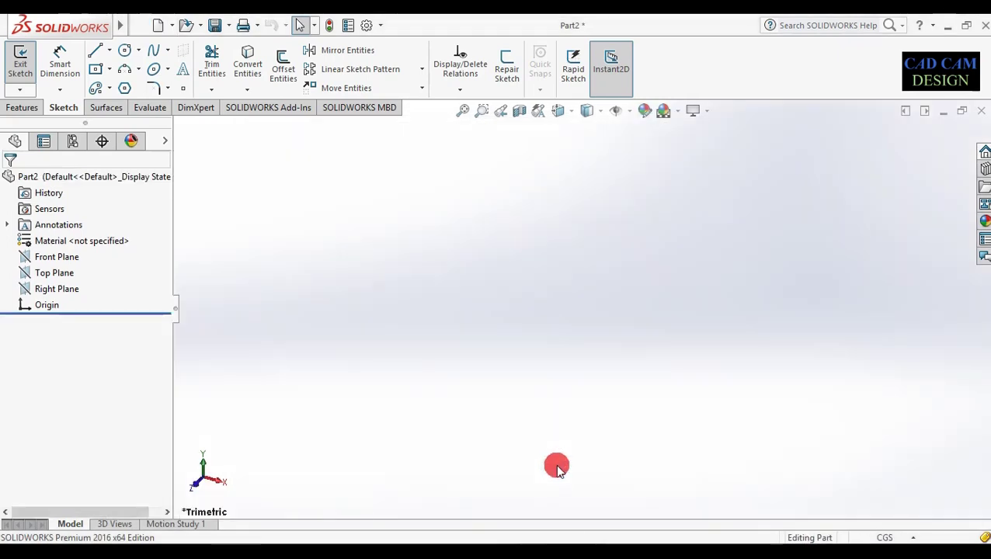
pyautogui.click(66, 108)
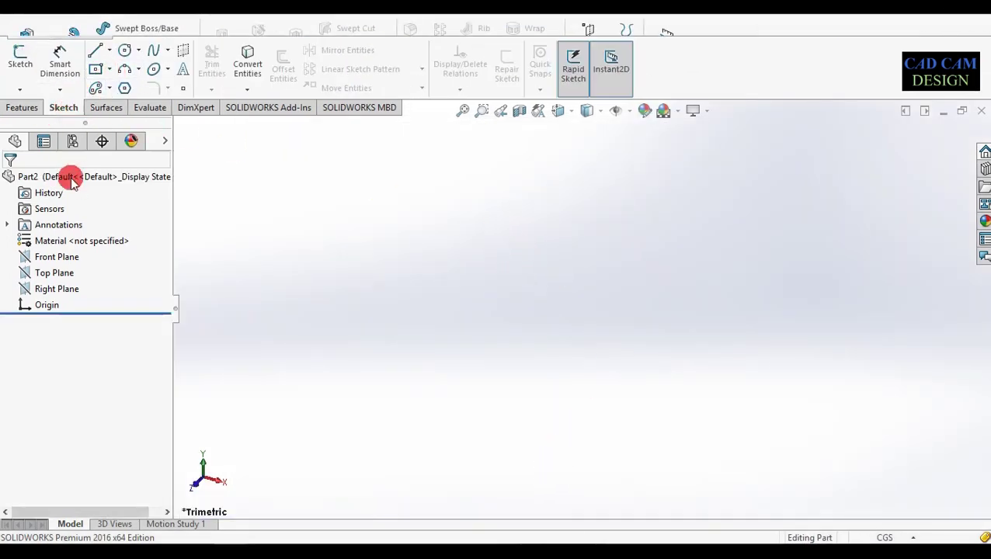
pyautogui.click(906, 537)
pyautogui.click(861, 475)
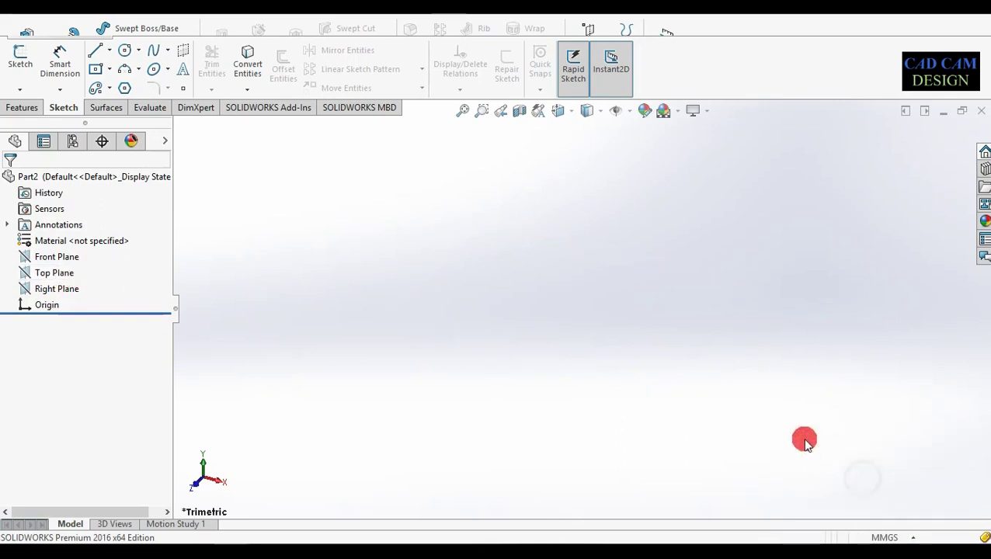
# - Start a sketch on the Top Plane and draw a circle about 53 mm in diameter centred on the origin
pyautogui.rightClick(38, 274)
pyautogui.click(49, 250)
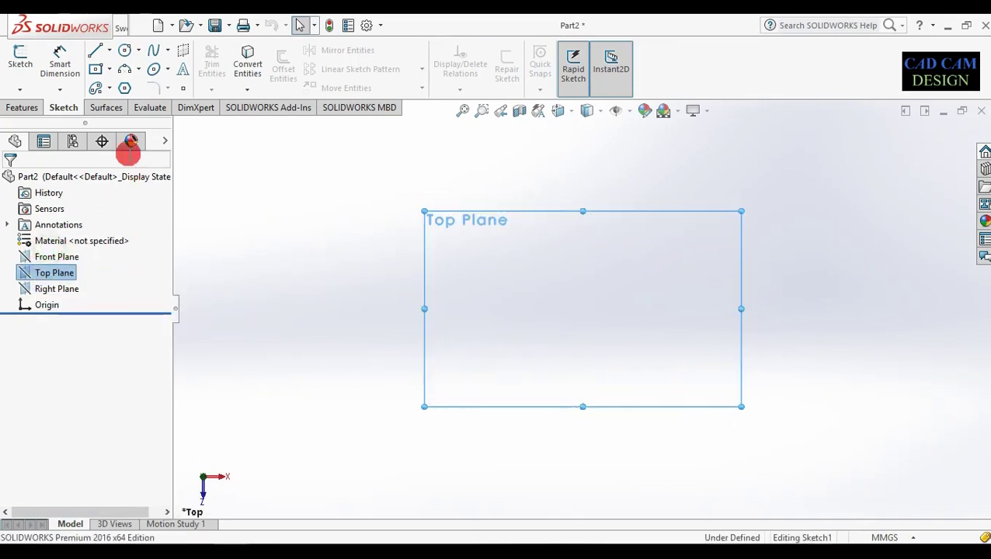
pyautogui.click(123, 53)
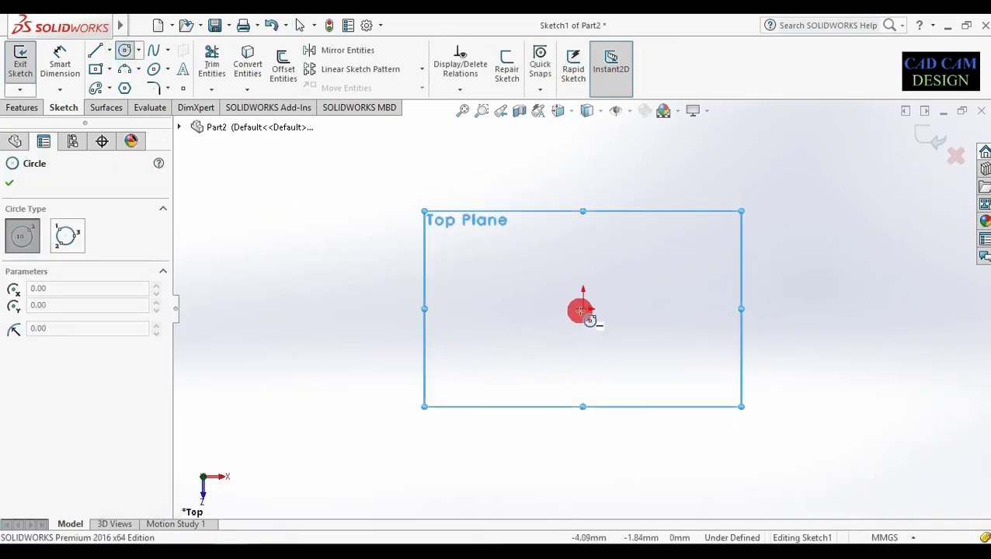
pyautogui.moveTo(583, 310); pyautogui.dragTo(533, 313)
# - Dimension the circle's diameter and set it to 15 mm
pyautogui.moveTo(533, 314)
pyautogui.mouseDown(button='right')
pyautogui.moveTo(498, 248)
pyautogui.moveTo(501, 221)
pyautogui.mouseUp(button='right')
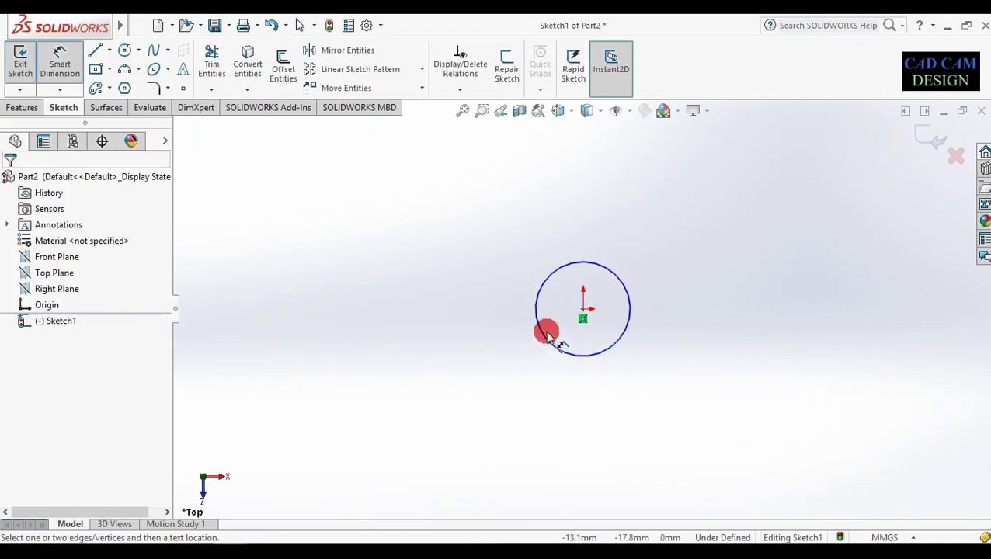
pyautogui.click(519, 328)
pyautogui.click(514, 327)
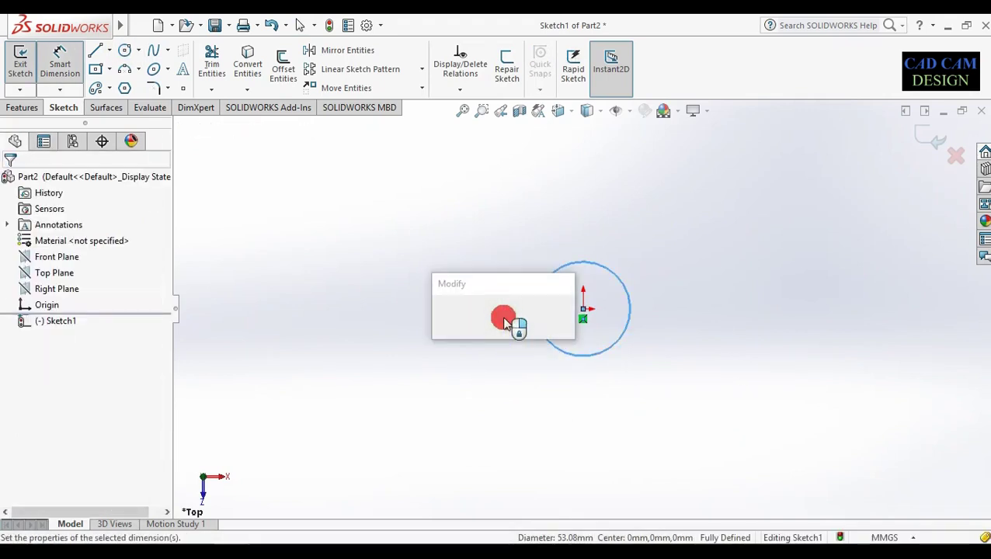
pyautogui.write('15.00mm')
pyautogui.press('Return')
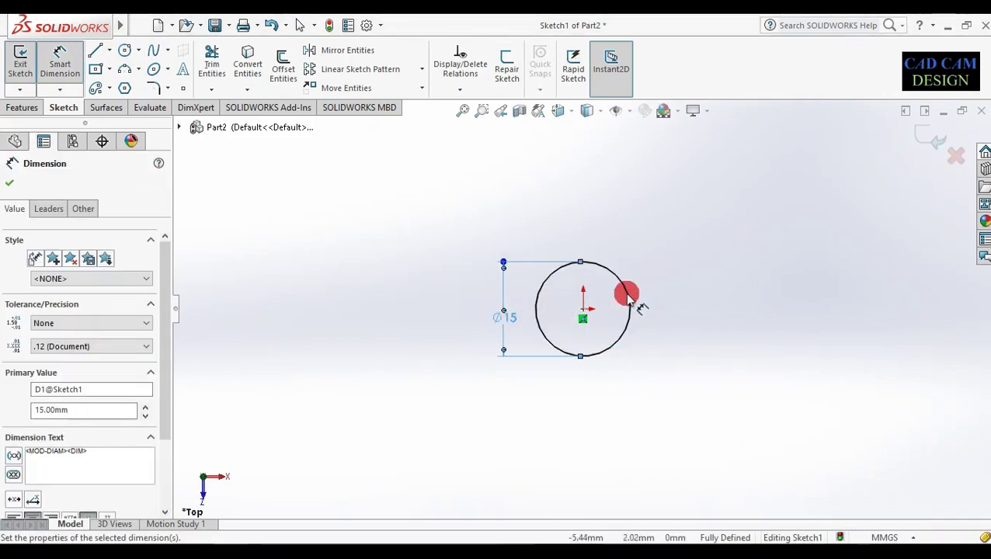
# - Set the circle's diameter to 10 mm and finish dimensioning
pyautogui.click(503, 315)
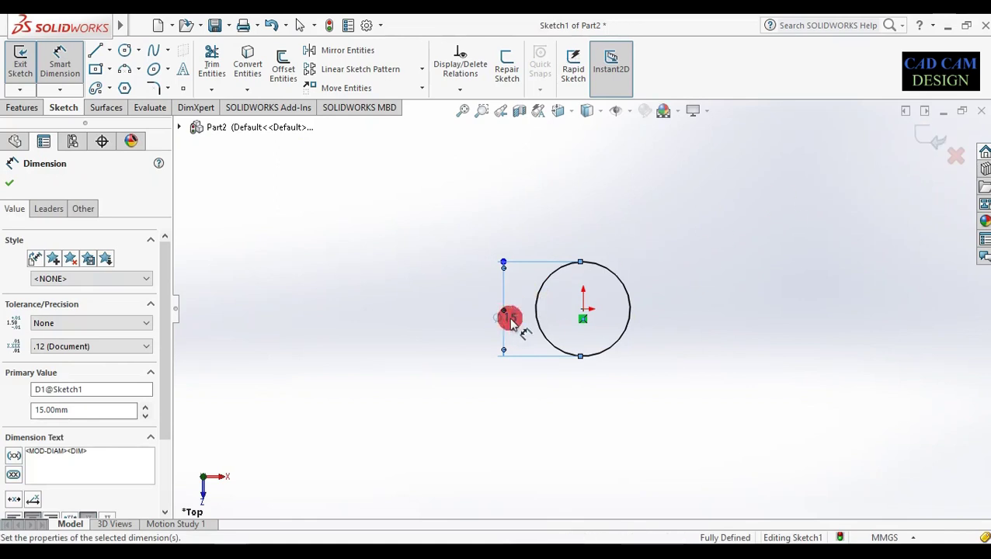
pyautogui.doubleClick(510, 318)
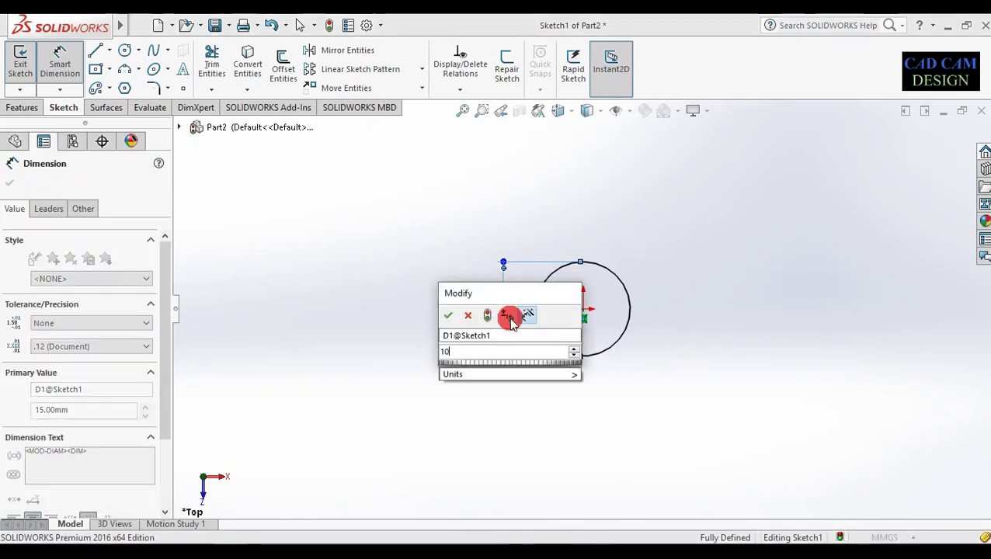
pyautogui.write('10')
pyautogui.press('Return')
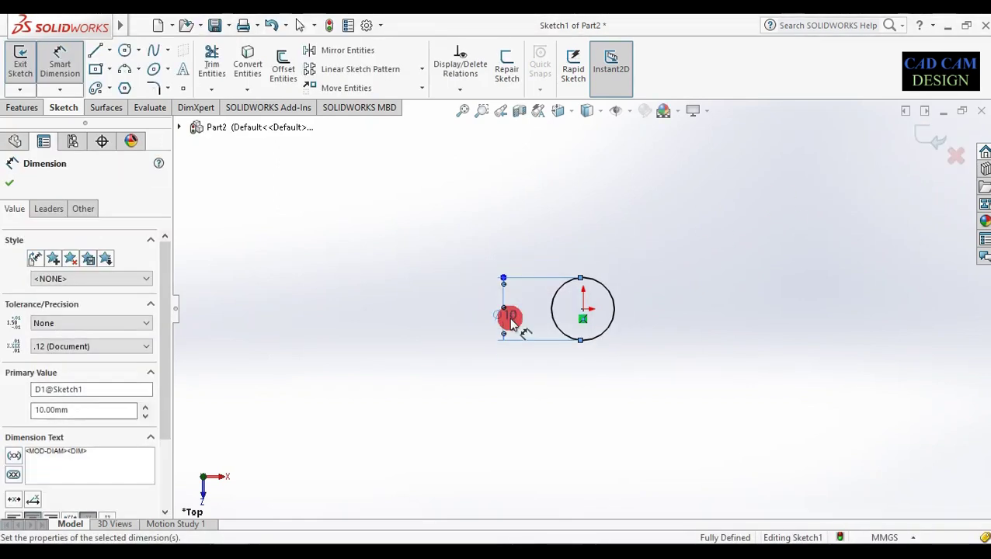
pyautogui.click(17, 184)
# - Extrude the circle sketch as a blind boss 40 mm long
pyautogui.moveTo(436, 294); pyautogui.dragTo(554, 233, button='middle')
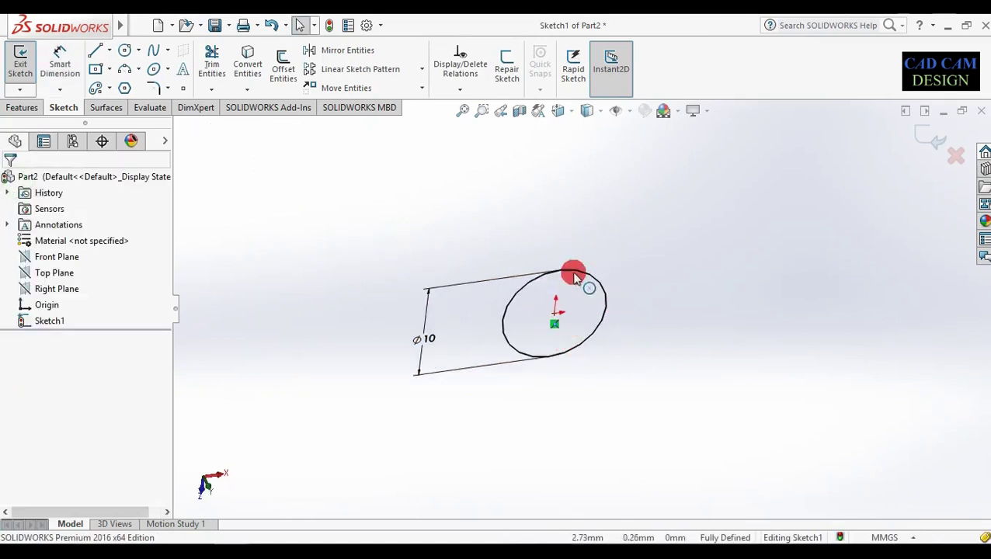
pyautogui.click(22, 107)
pyautogui.click(27, 60)
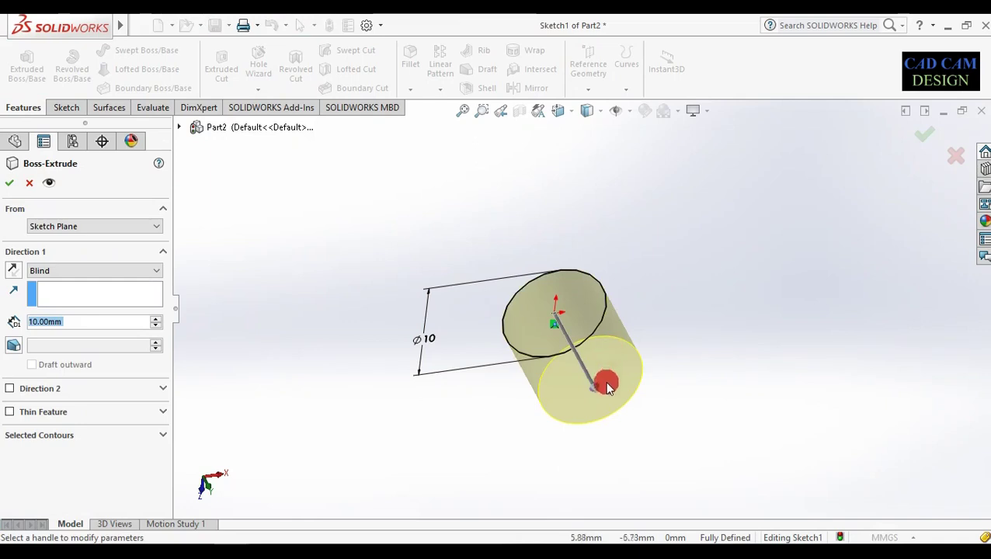
pyautogui.moveTo(565, 271); pyautogui.dragTo(548, 233, button='middle')
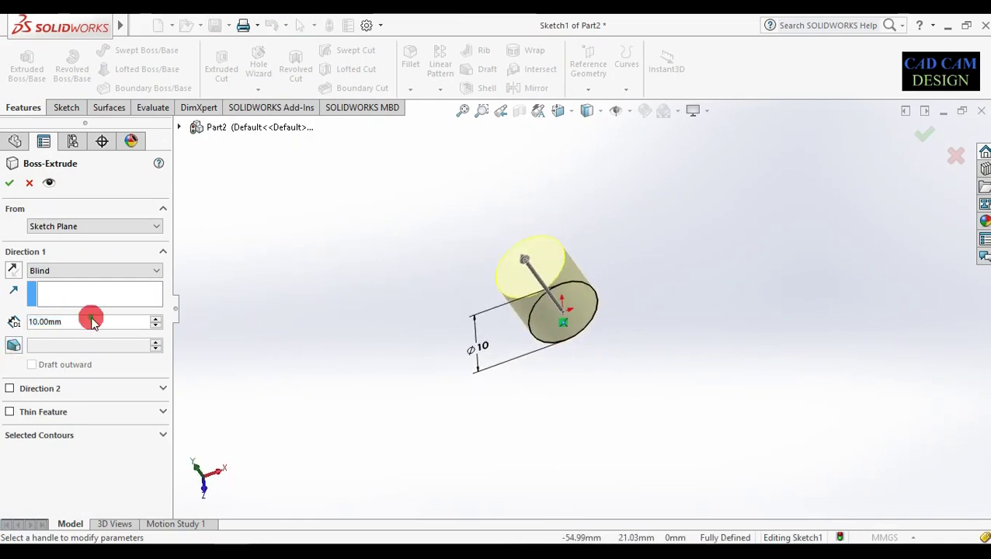
pyautogui.write('30')
pyautogui.press('Return')
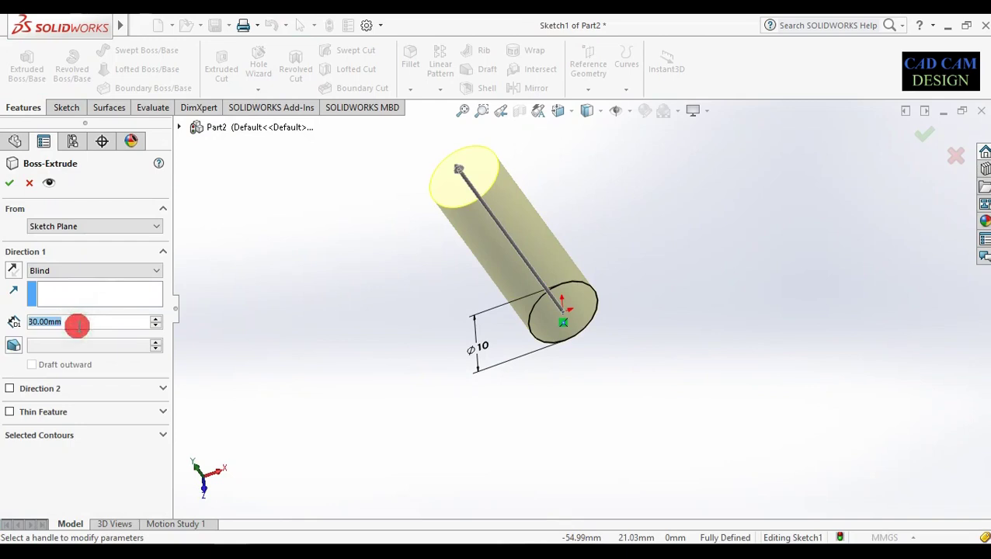
pyautogui.write('40')
pyautogui.press('Return')
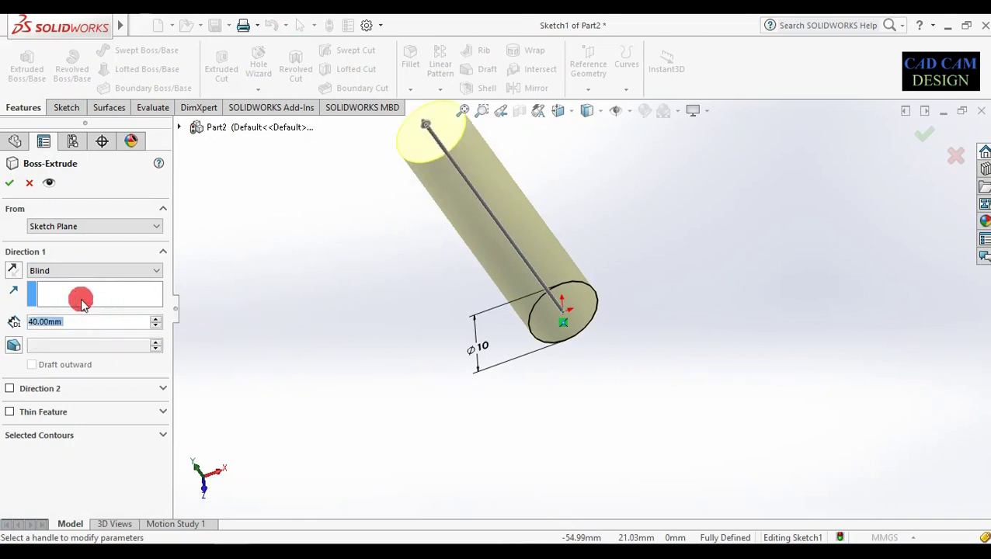
pyautogui.click(8, 182)
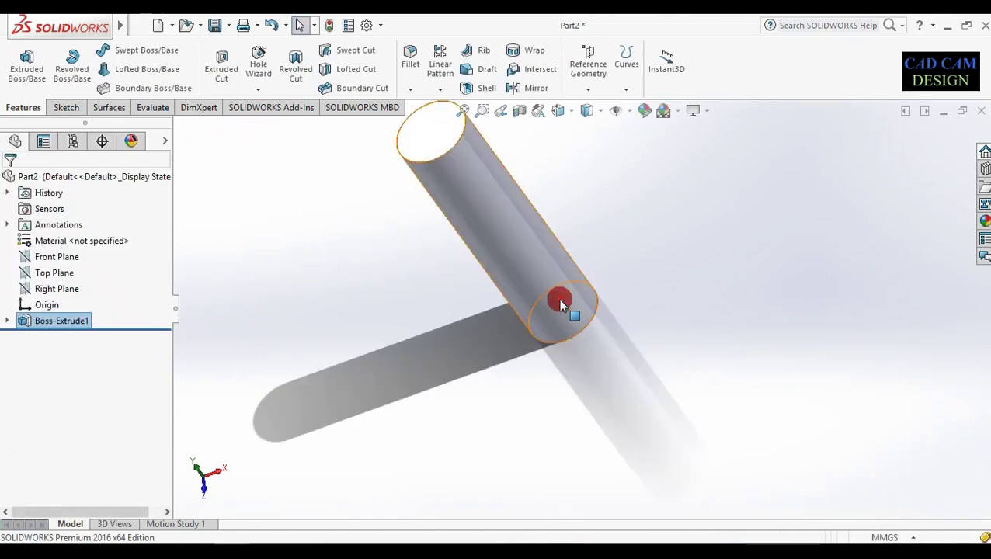
# - Start a chamfer on the circular edges at both ends of the cylinder with a 1 mm distance at 45 degrees
pyautogui.moveTo(546, 299); pyautogui.dragTo(489, 249, button='middle')
pyautogui.scroll(-5, 597, 294)
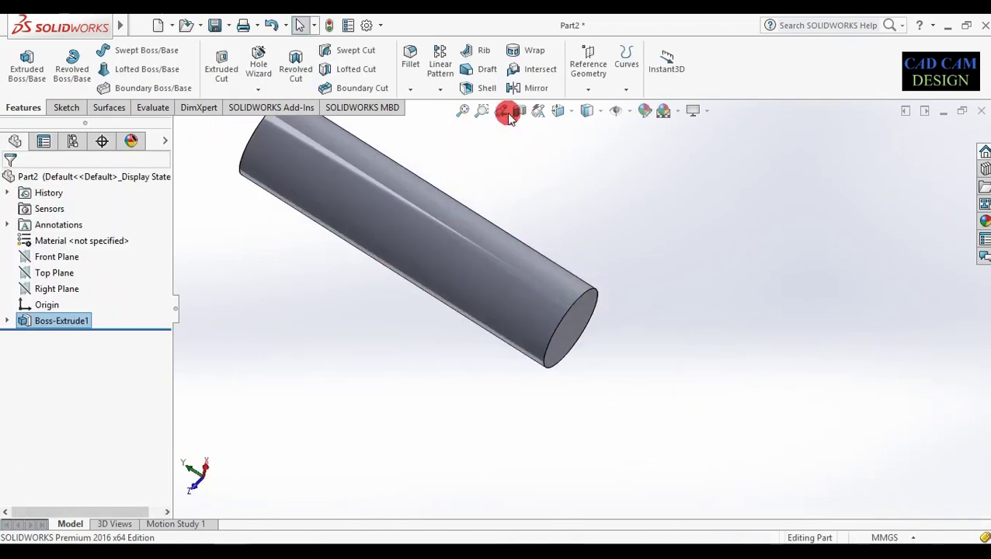
pyautogui.click(411, 91)
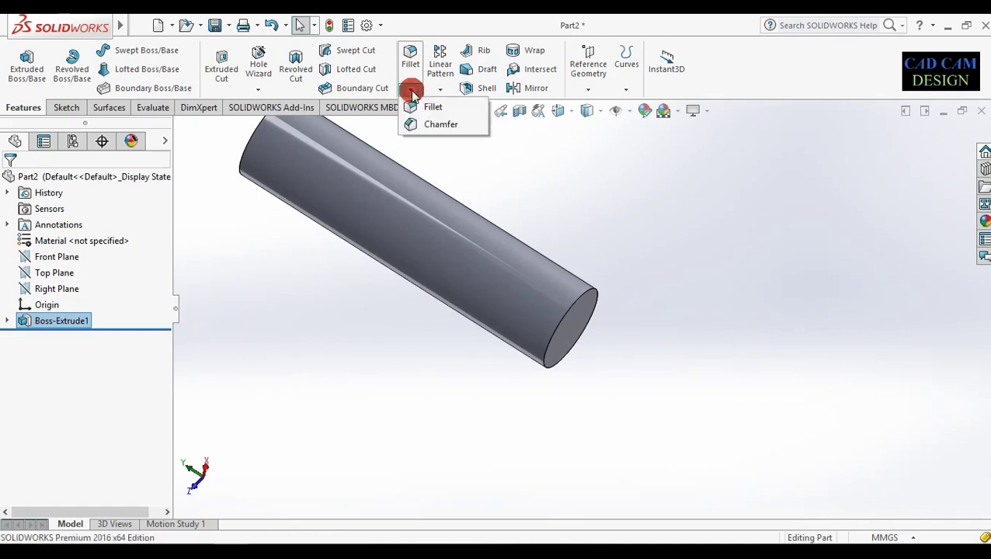
pyautogui.click(414, 125)
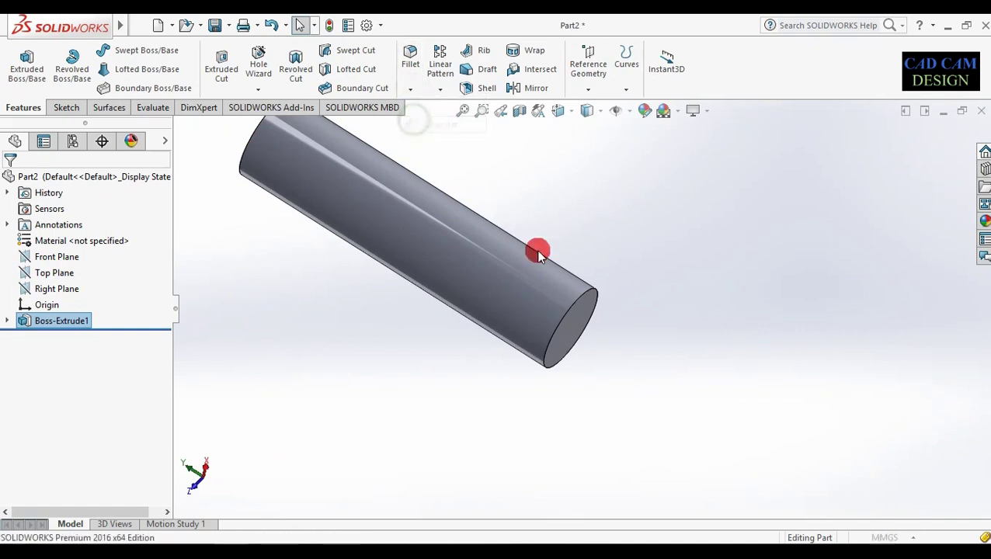
pyautogui.click(590, 294)
pyautogui.moveTo(471, 295); pyautogui.dragTo(274, 161, button='middle')
pyautogui.click(281, 171)
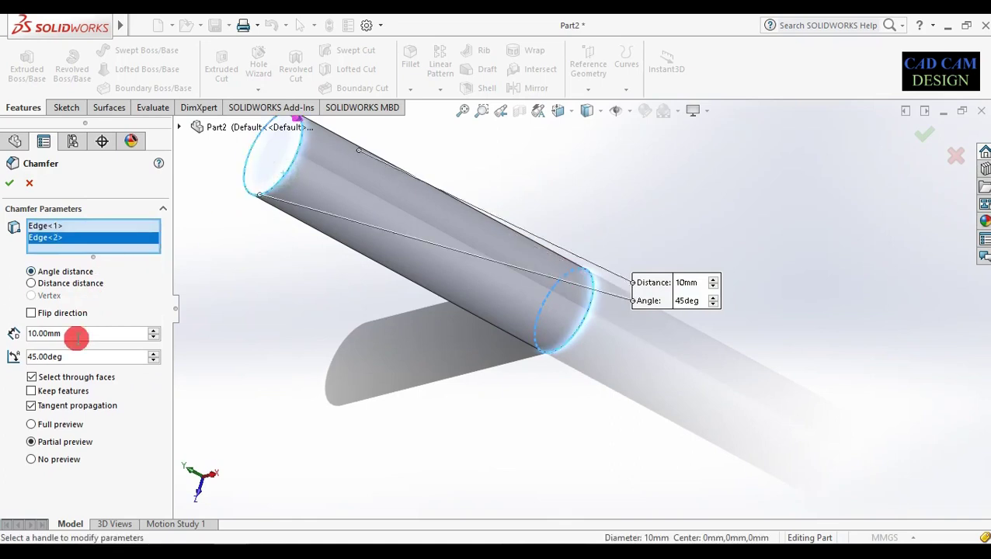
pyautogui.write('1')
pyautogui.press('Return')
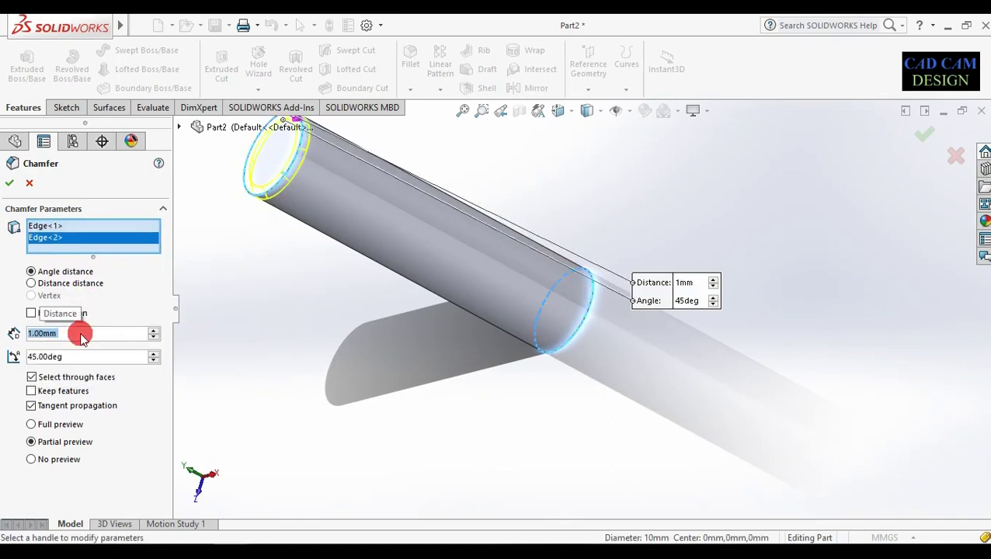
# - Examine the chamfer at both ends of the cylinder and switch its display to full preview
pyautogui.moveTo(305, 223); pyautogui.dragTo(260, 144, button='middle')
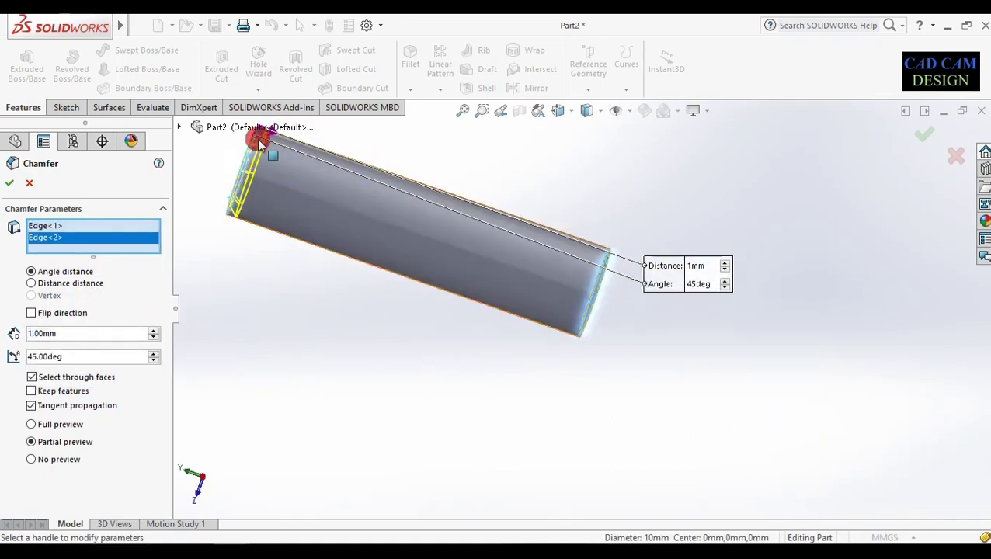
pyautogui.scroll(-5, 279, 279)
pyautogui.scroll(5, 407, 201)
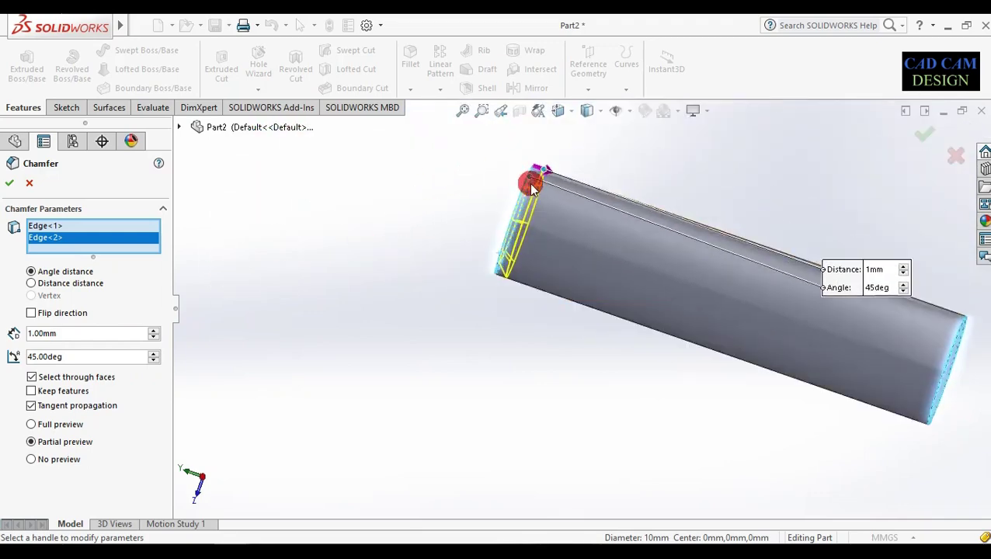
pyautogui.scroll(-5, 522, 299)
pyautogui.moveTo(522, 300); pyautogui.dragTo(353, 330, button='middle')
pyautogui.scroll(4, 583, 326)
pyautogui.click(84, 442)
pyautogui.click(42, 426)
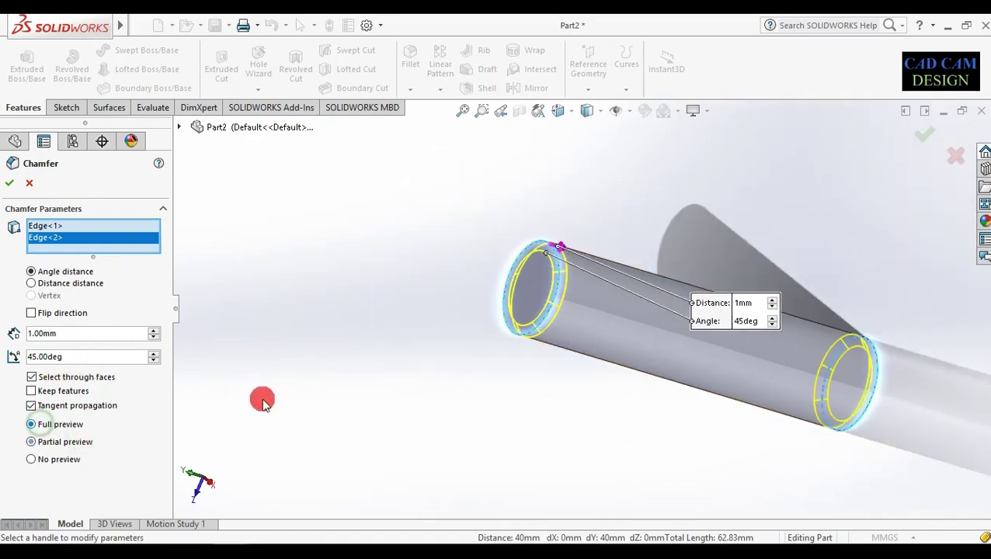
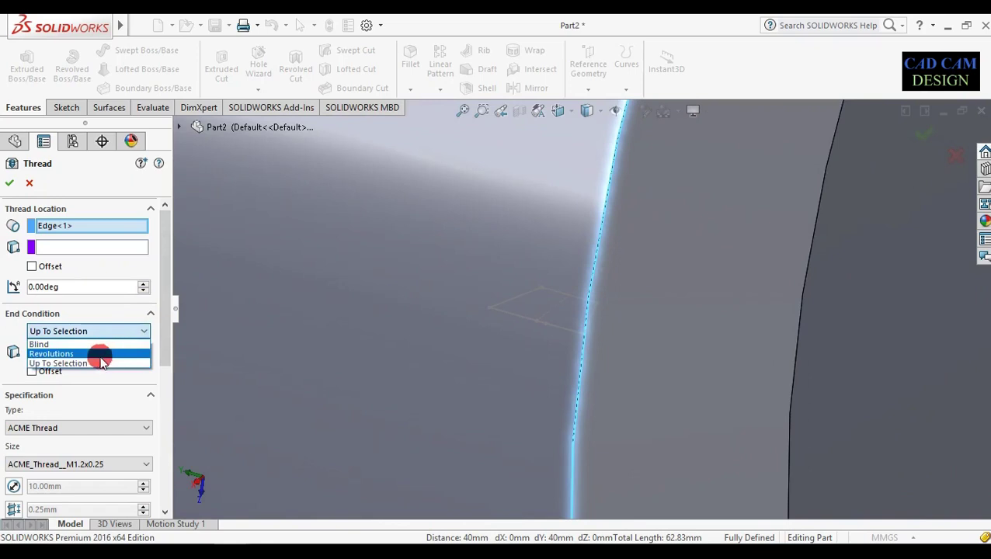
# - Set the thread's end condition to Up To Selection and pick the face at the opposite end of the cylinder
pyautogui.click(97, 359)
pyautogui.scroll(5, 414, 352)
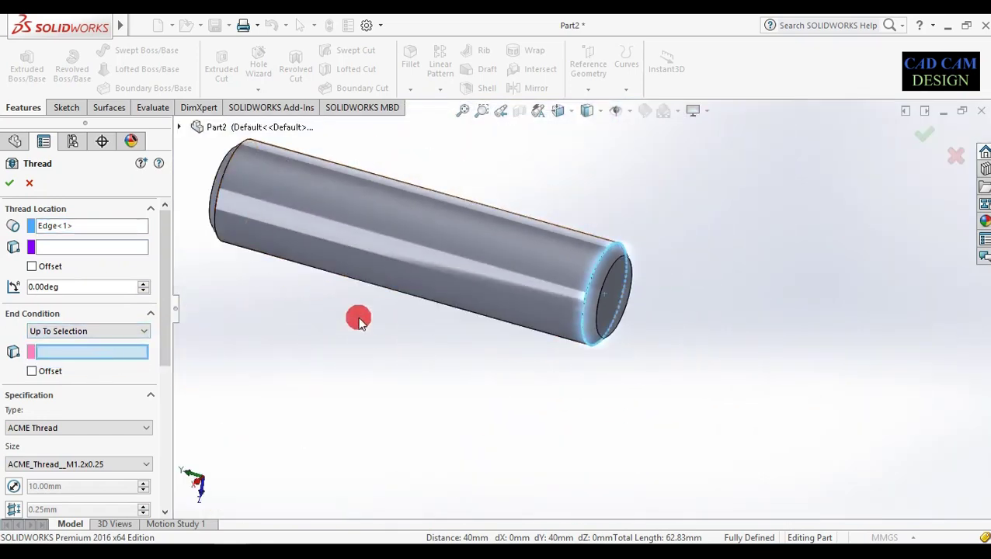
pyautogui.moveTo(365, 351); pyautogui.dragTo(240, 258, button='middle')
pyautogui.moveTo(221, 197); pyautogui.dragTo(412, 206, button='middle')
pyautogui.scroll(3, 404, 210)
pyautogui.scroll(-5, 556, 299)
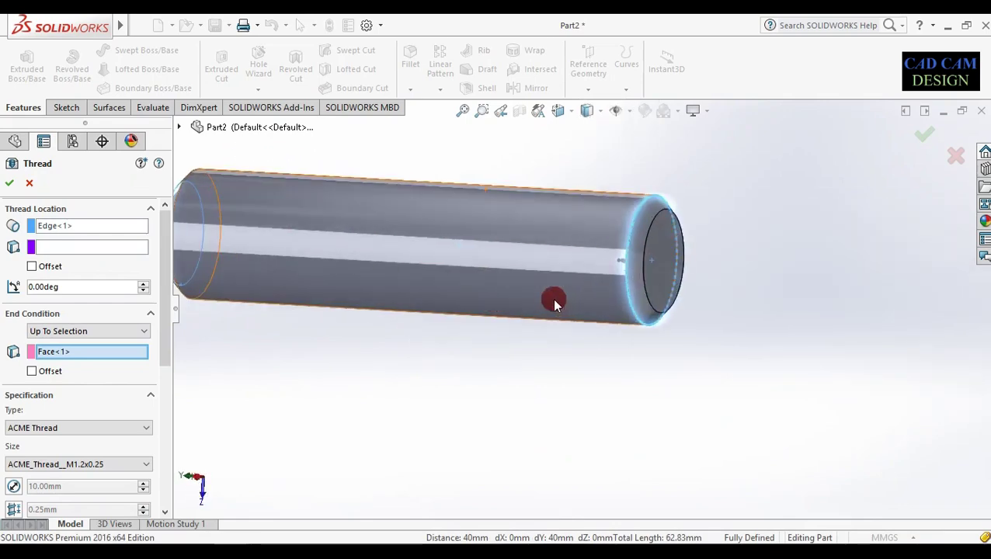
# - Examine the thread profile's position at the starting edge and the selected face at the other end
pyautogui.moveTo(536, 303); pyautogui.dragTo(522, 257, button='middle')
pyautogui.scroll(3, 558, 221)
pyautogui.scroll(-5, 544, 368)
pyautogui.scroll(4, 543, 368)
pyautogui.moveTo(497, 393); pyautogui.dragTo(614, 356, button='middle')
pyautogui.scroll(-6, 613, 355)
pyautogui.scroll(3, 609, 255)
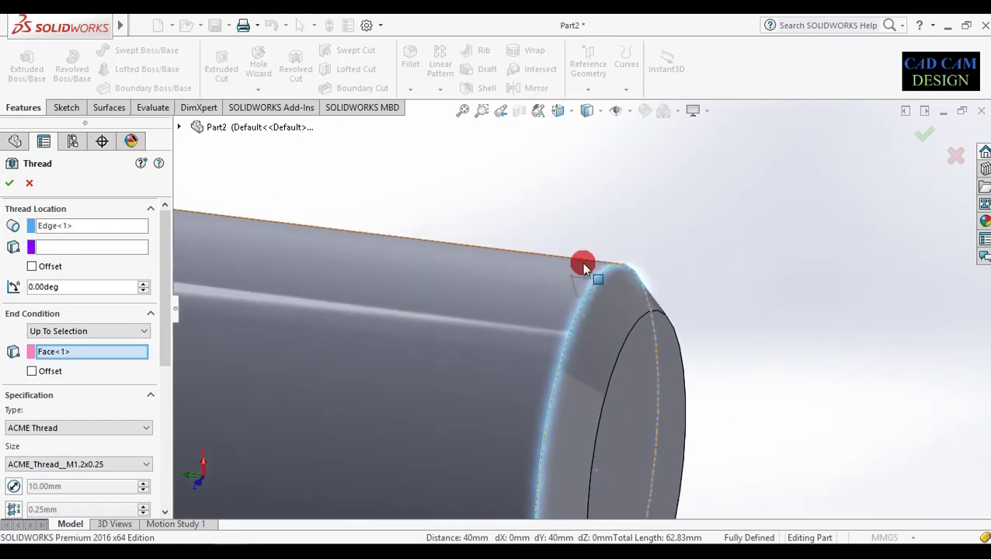
pyautogui.scroll(4, 386, 345)
pyautogui.scroll(-4, 298, 327)
pyautogui.scroll(3, 281, 325)
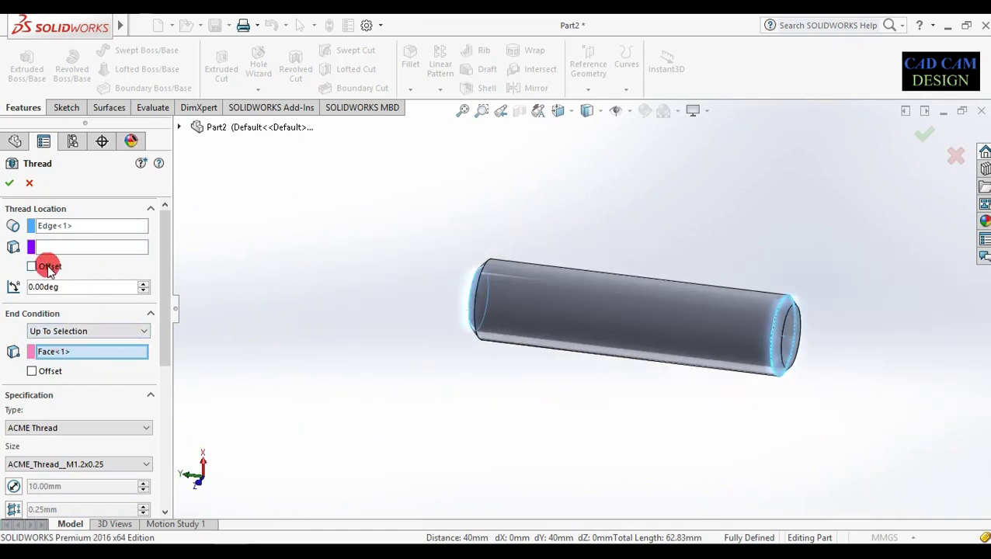
# - Choose the ACME_Thread__M1.2x0.25 size for the thread and override its pitch with 1 mm
pyautogui.moveTo(169, 309); pyautogui.dragTo(86, 363)
pyautogui.click(77, 374)
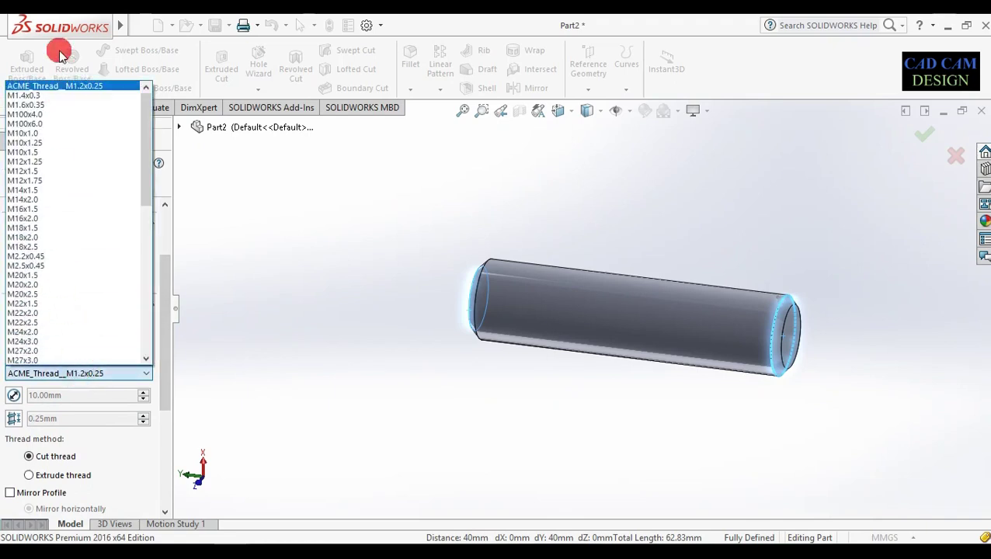
pyautogui.click(55, 87)
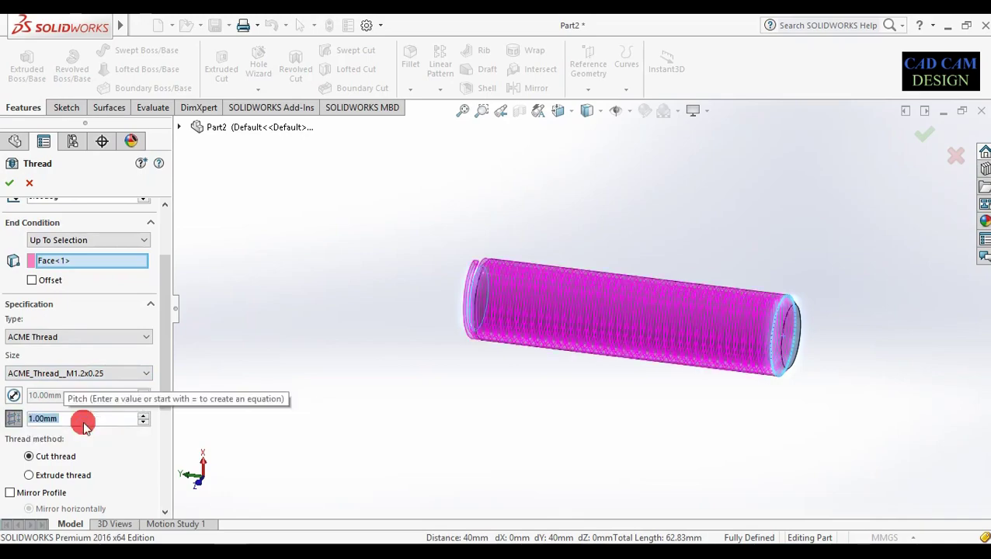
# - Examine the thread preview along the cylinder and review the thread method, hand and preview options
pyautogui.scroll(-3, 750, 299)
pyautogui.moveTo(739, 332); pyautogui.dragTo(755, 319, button='middle')
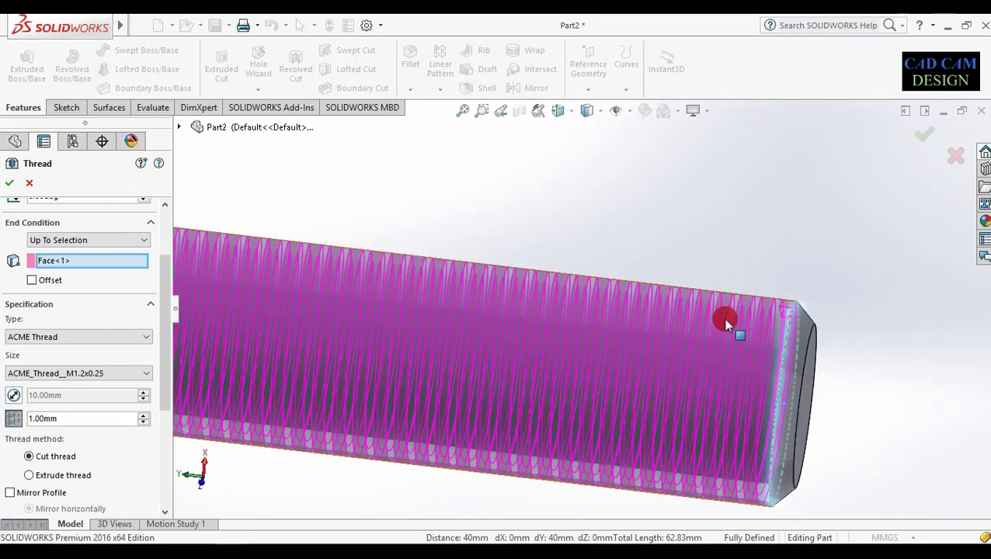
pyautogui.scroll(3, 723, 319)
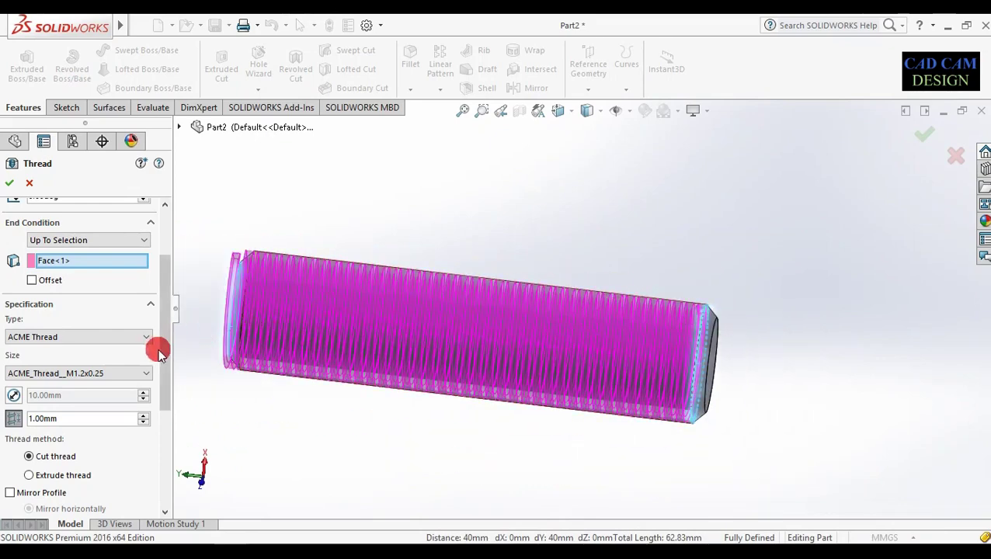
pyautogui.moveTo(165, 362); pyautogui.dragTo(166, 395)
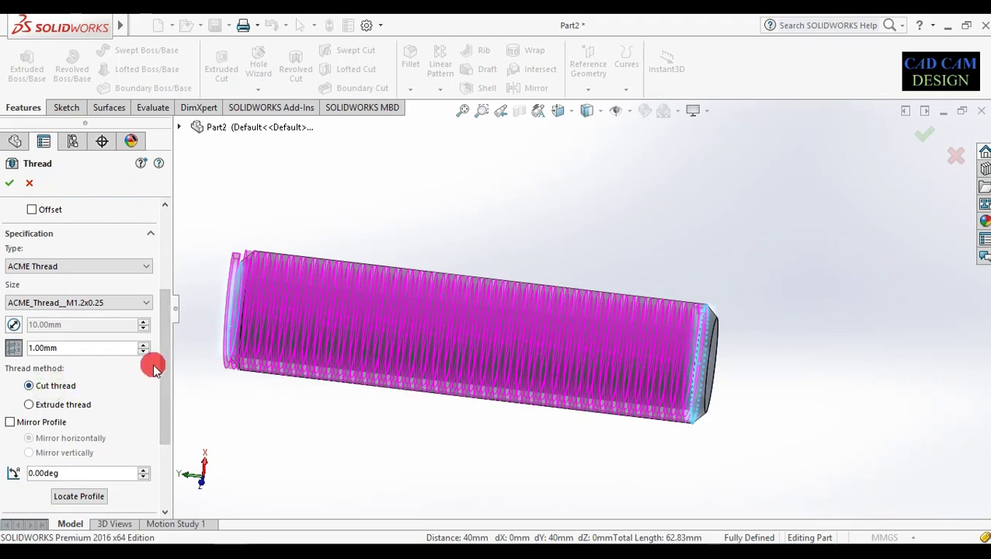
pyautogui.scroll(-3, 151, 376)
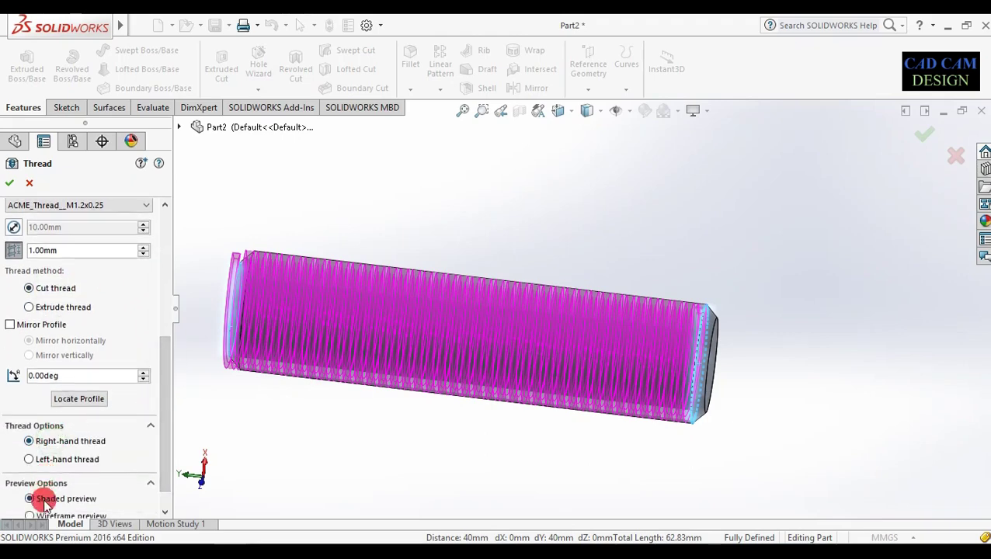
pyautogui.scroll(-1, 162, 433)
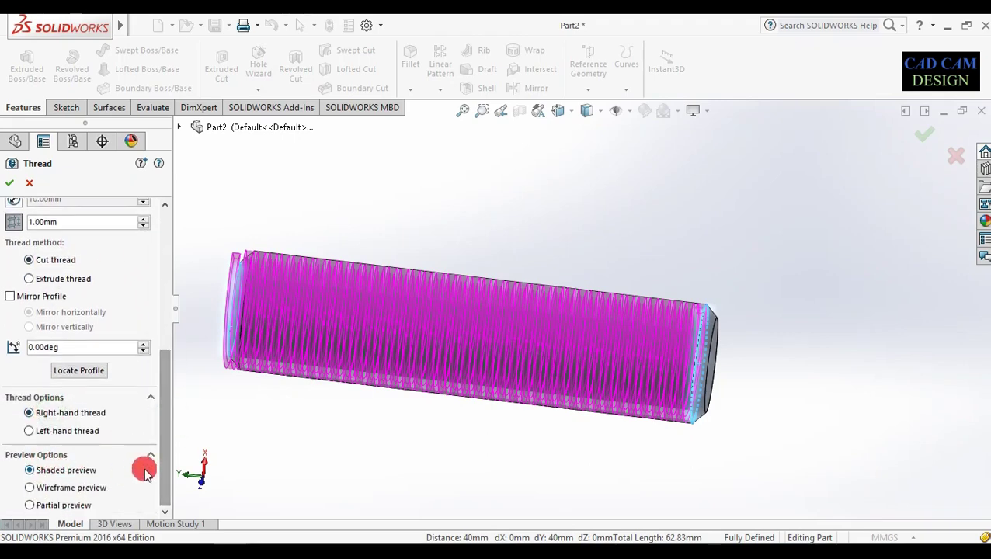
# - Offset the thread's start 2 mm from the selected edge, with the direction reversed to run outward past the end
pyautogui.moveTo(168, 470); pyautogui.dragTo(188, 311)
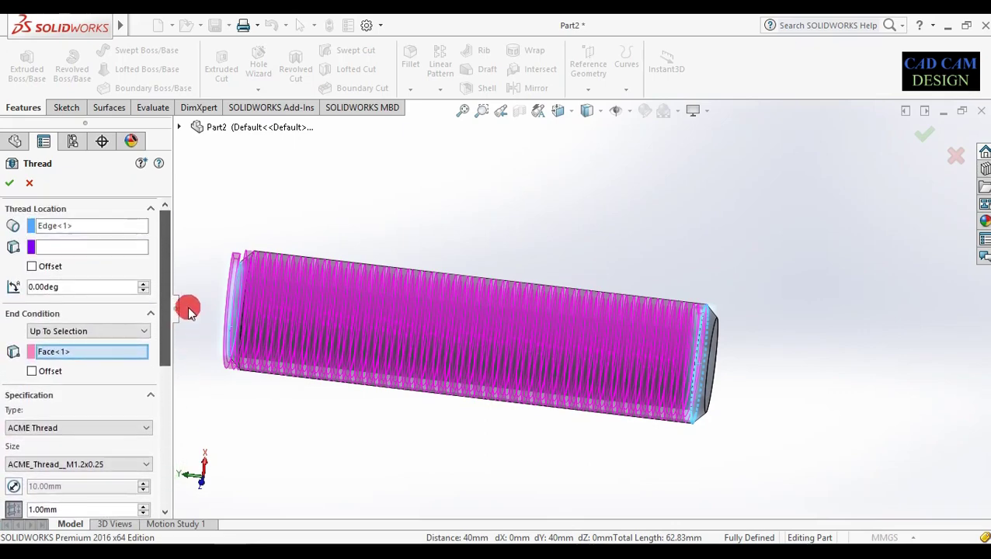
pyautogui.click(32, 266)
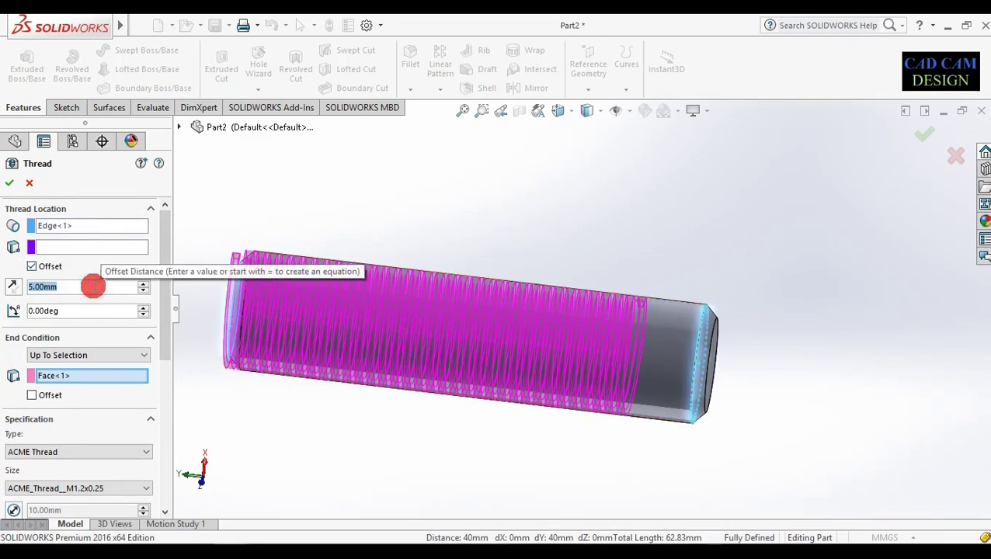
pyautogui.write('2')
pyautogui.press('Return')
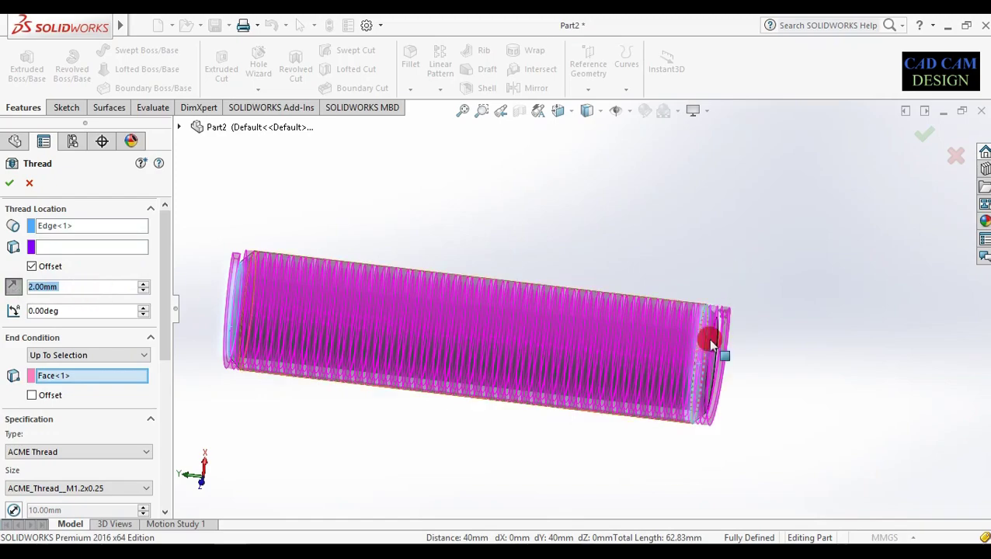
# - Enable the offset on the thread's end condition and set it to 2 mm beyond the end face
pyautogui.scroll(-5, 708, 337)
pyautogui.scroll(6, 629, 363)
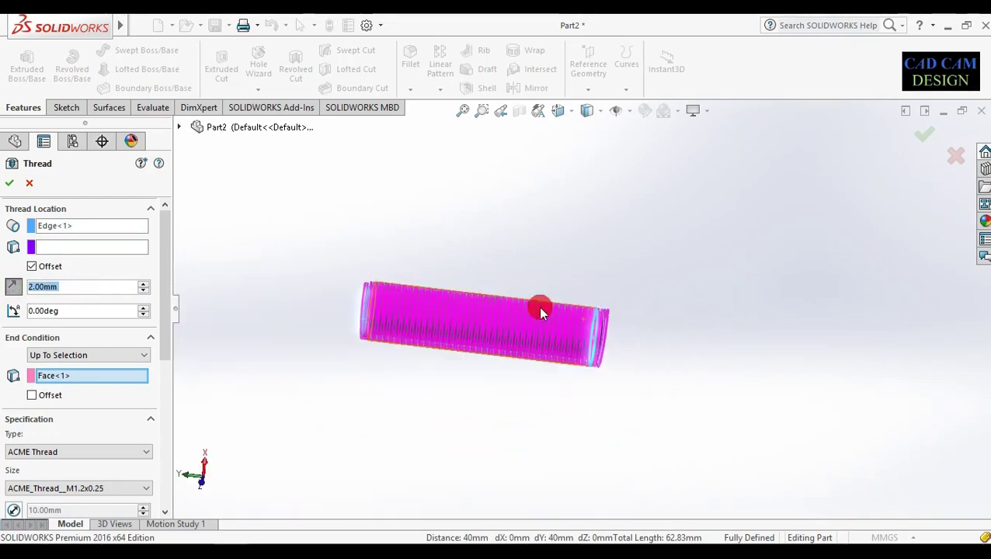
pyautogui.scroll(-3, 405, 334)
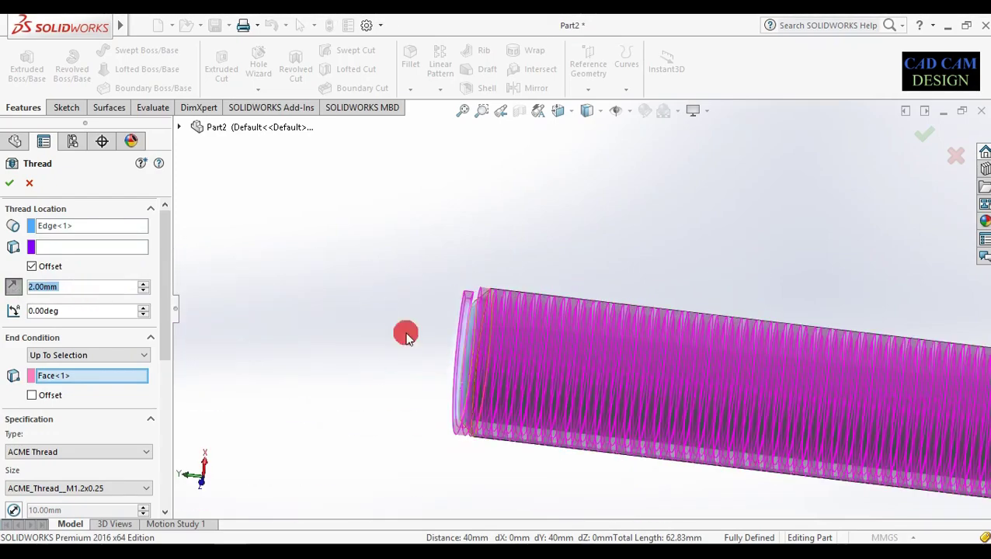
pyautogui.click(49, 399)
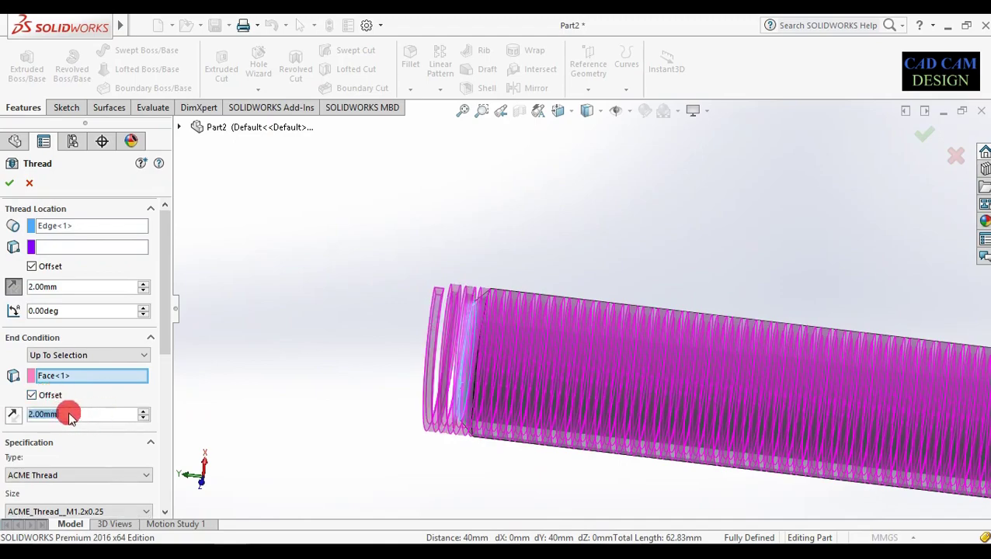
# - Set the offset of the thread's end condition to 1 mm and create the thread cut
pyautogui.write('1')
pyautogui.press('Return')
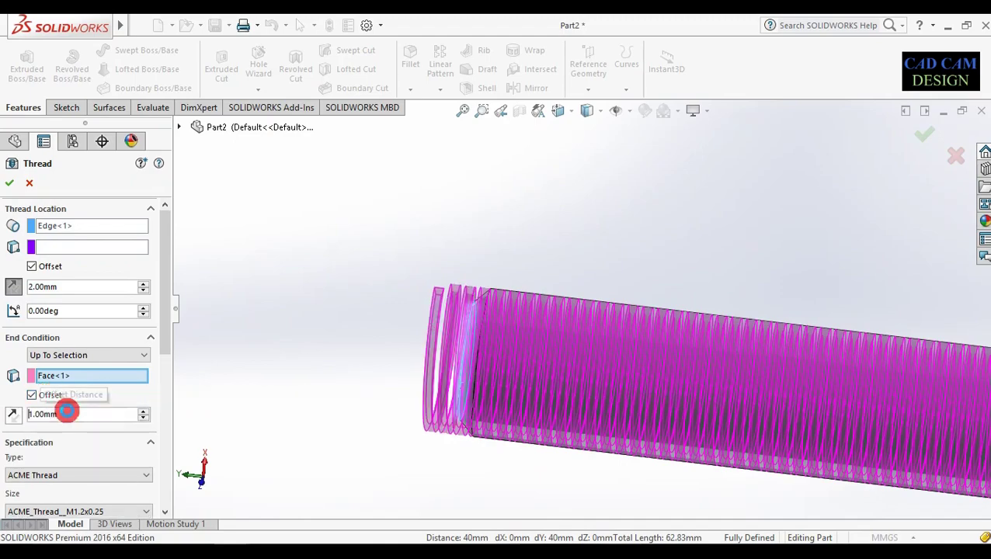
pyautogui.moveTo(526, 345); pyautogui.dragTo(491, 363, button='middle')
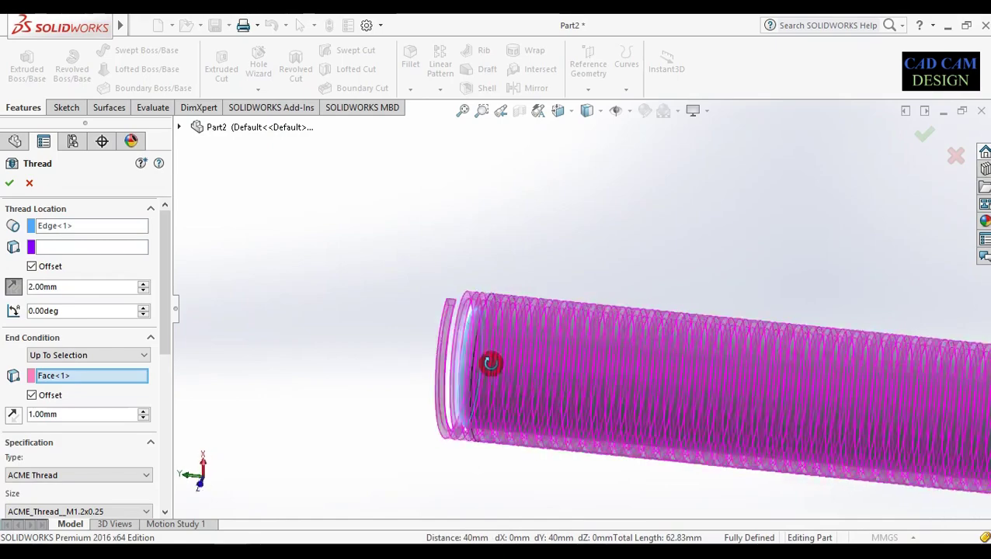
pyautogui.scroll(4, 490, 363)
pyautogui.scroll(-2, 750, 332)
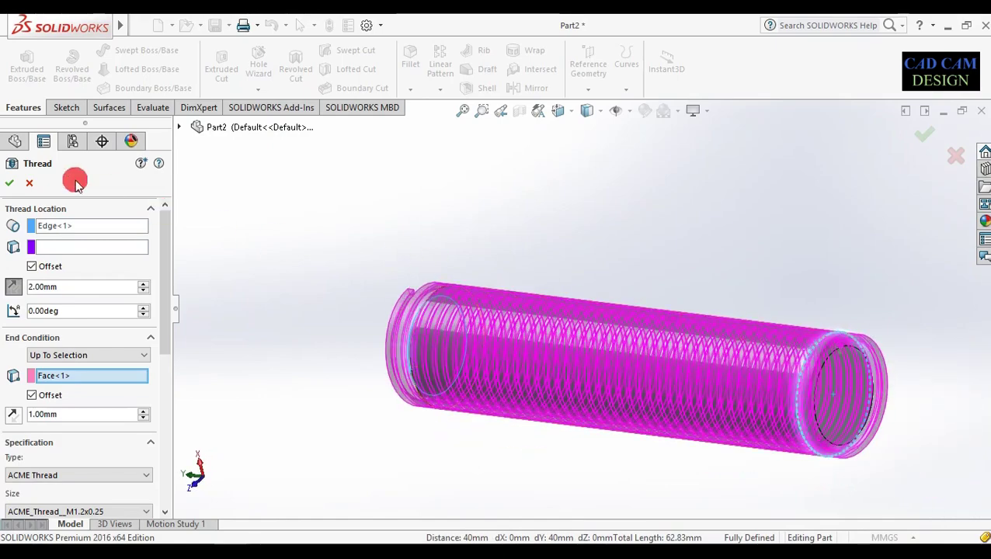
pyautogui.click(9, 182)
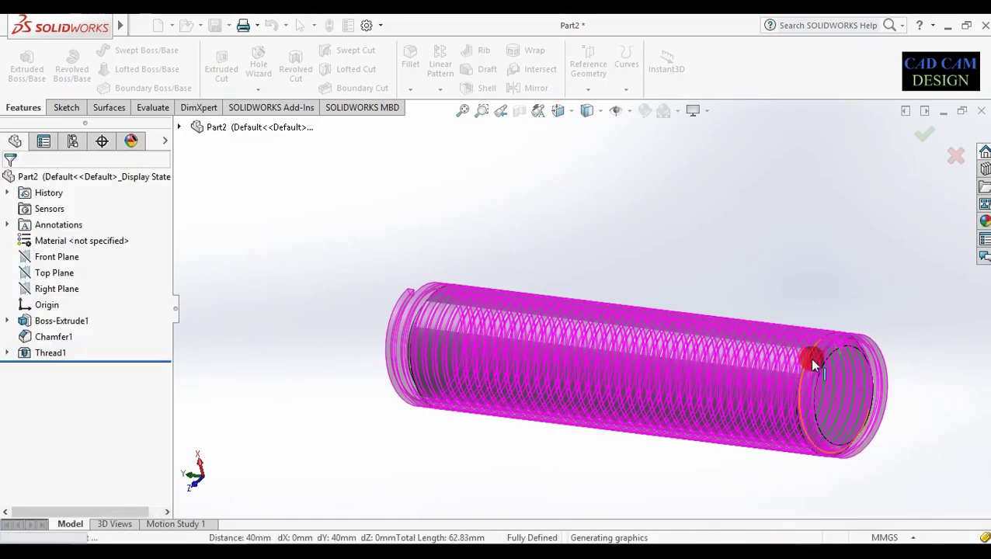
# - Examine the cut thread's tooth profile up close and its run-out at the chamfered ends of the cylinder
pyautogui.scroll(-2, 665, 443)
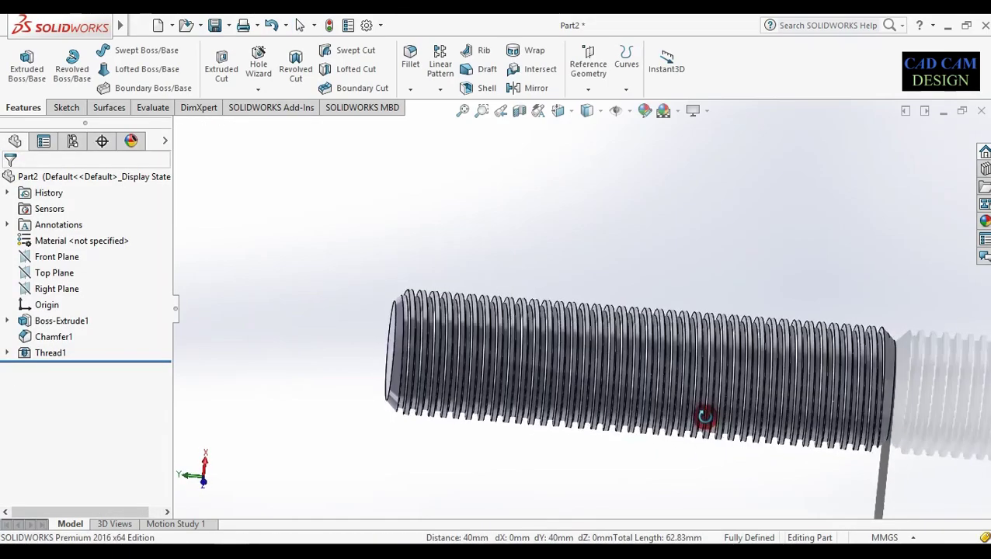
pyautogui.scroll(-3, 708, 321)
pyautogui.scroll(-2, 639, 326)
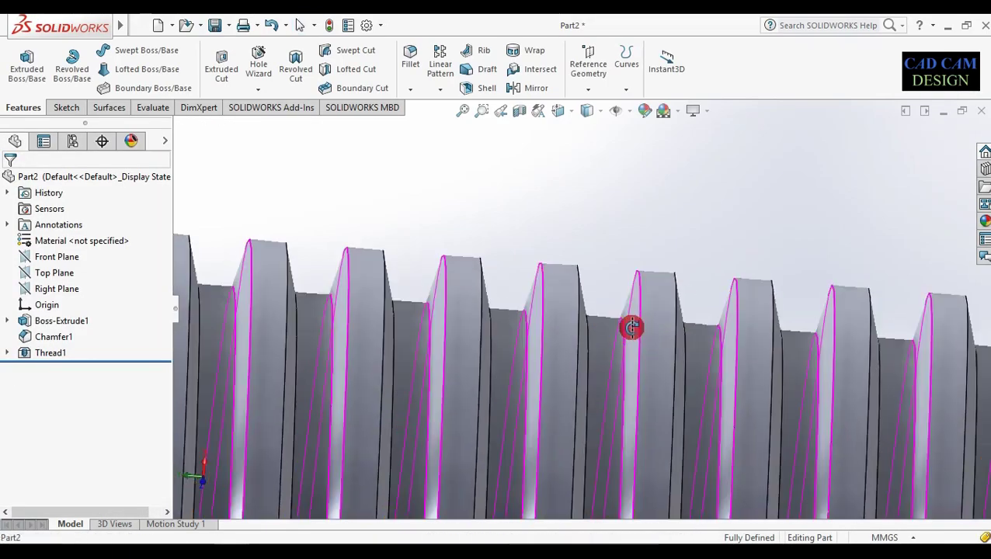
pyautogui.scroll(4, 631, 327)
pyautogui.scroll(-5, 679, 312)
pyautogui.scroll(5, 613, 332)
pyautogui.moveTo(473, 342); pyautogui.dragTo(571, 407, button='middle')
pyautogui.scroll(-8, 564, 310)
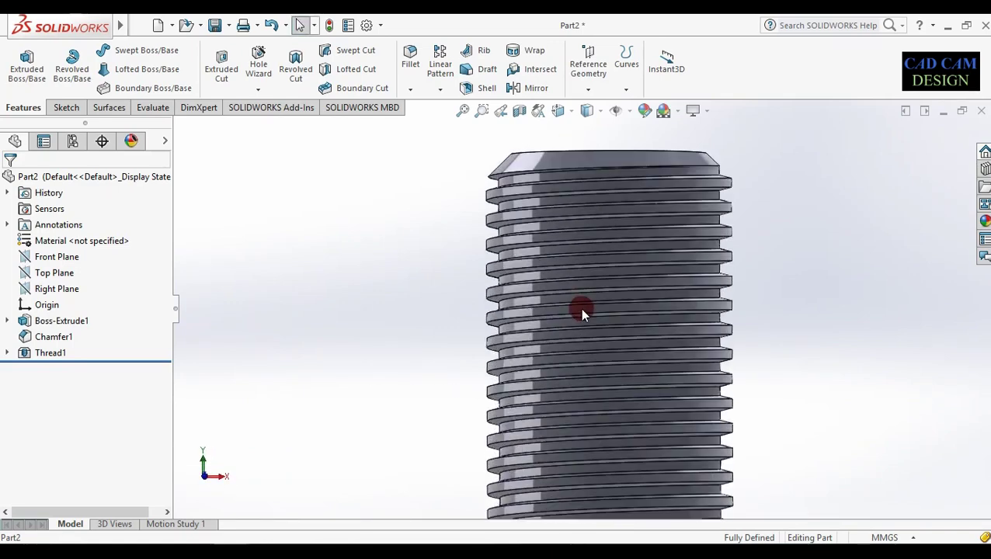
# - Edit the cylinder's base extrusion and set its blind depth to 20 mm
pyautogui.click(7, 321)
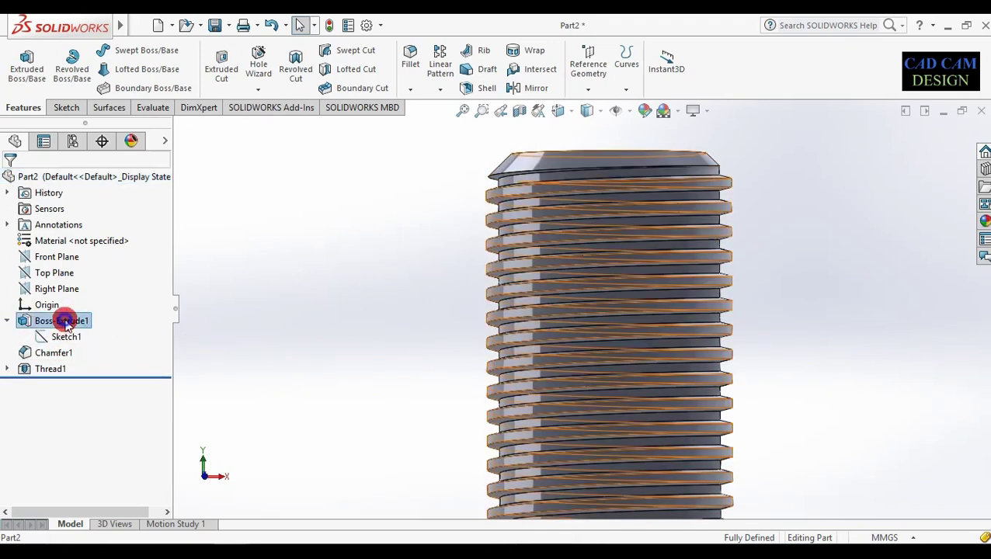
pyautogui.rightClick(42, 326)
pyautogui.click(81, 230)
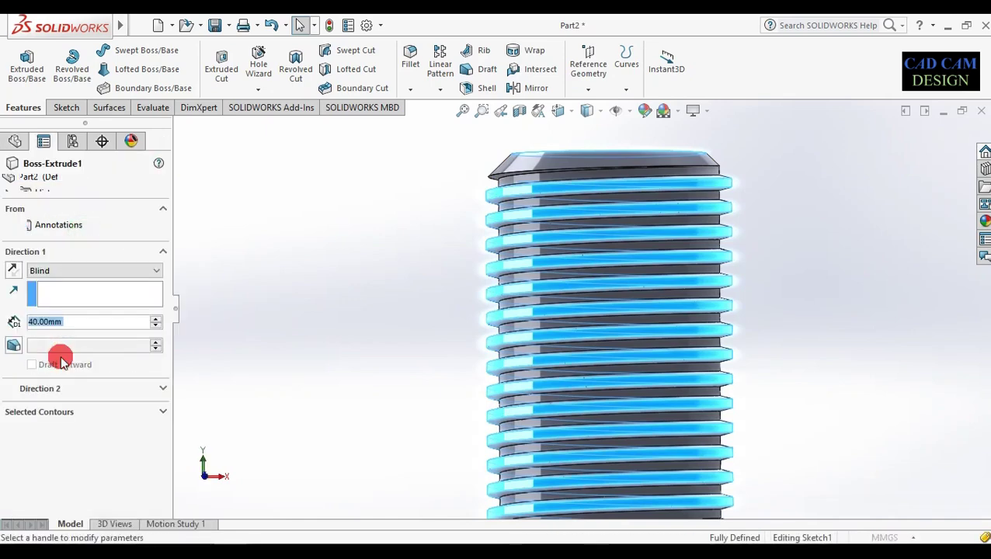
pyautogui.write('20')
pyautogui.press('Return')
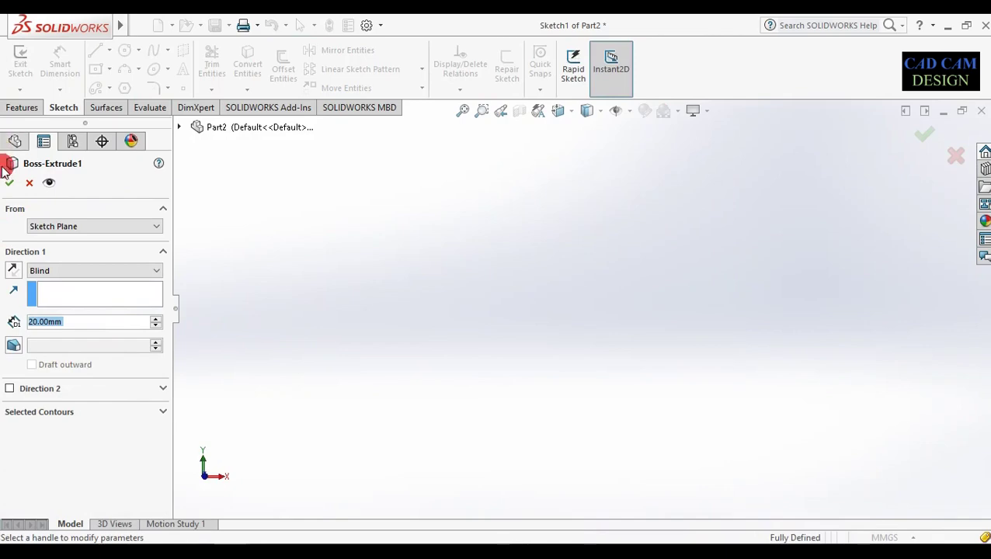
pyautogui.press('Return')
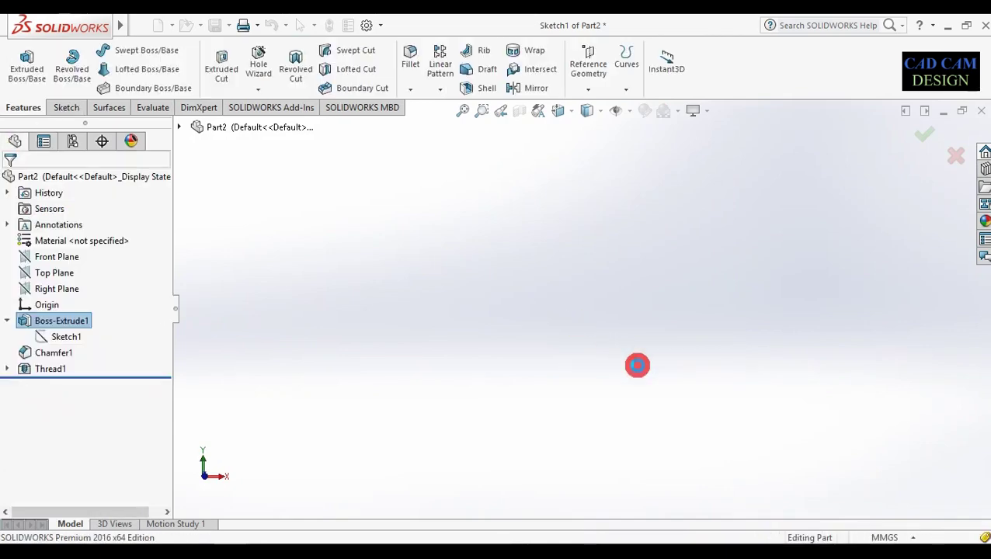
# - Examine the ACME thread's flanks, crests and roots close up along the shortened cylinder in the front view
pyautogui.press('space')
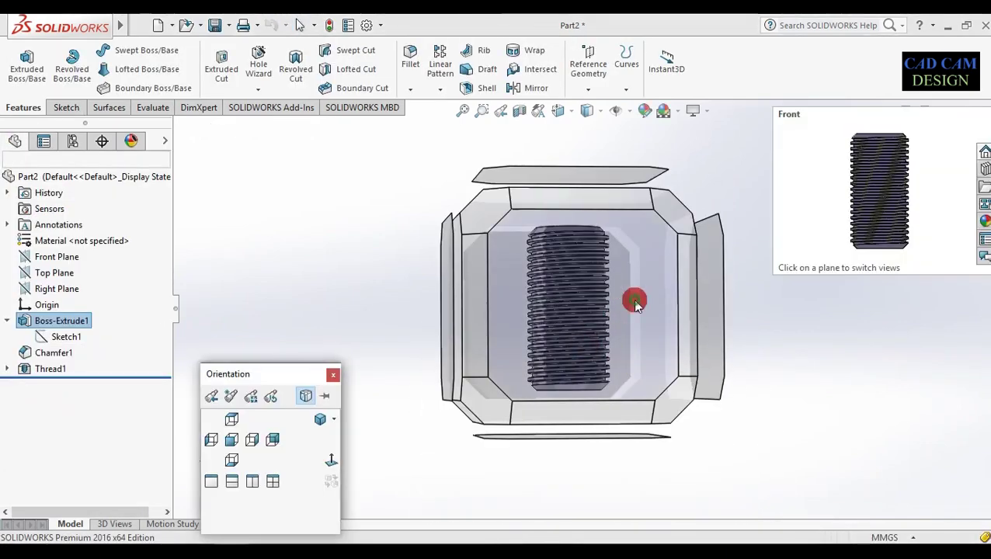
pyautogui.click(631, 300)
pyautogui.scroll(-6, 522, 278)
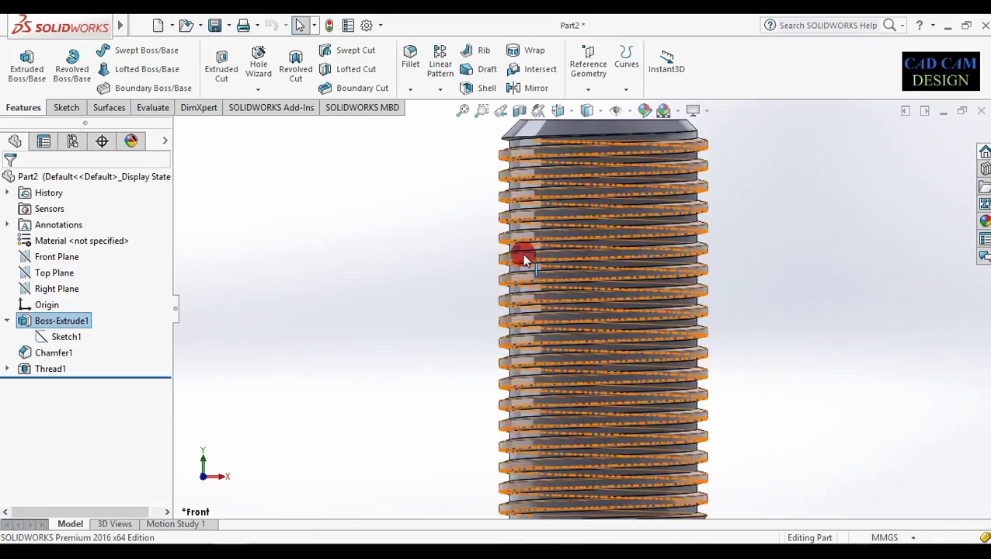
pyautogui.scroll(6, 524, 275)
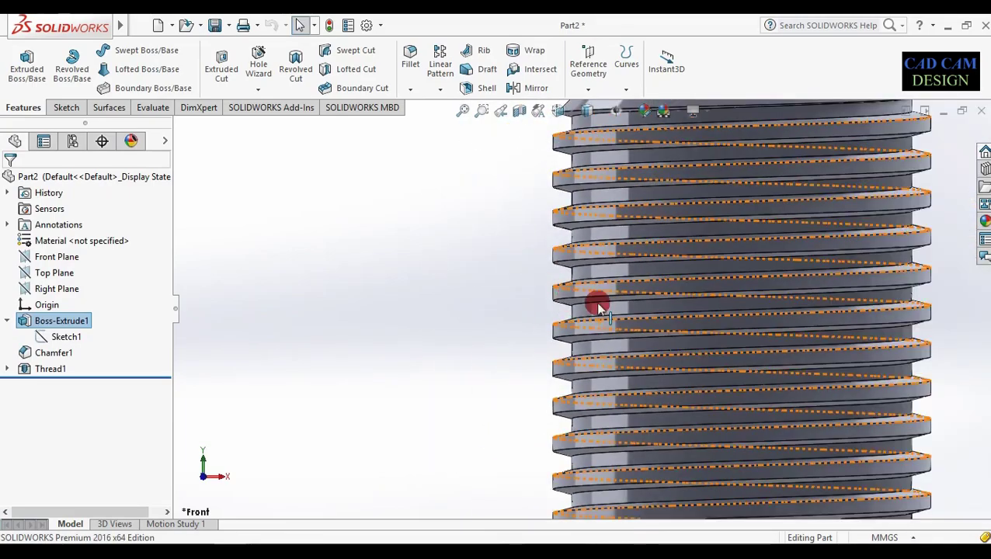
pyautogui.scroll(-6, 575, 299)
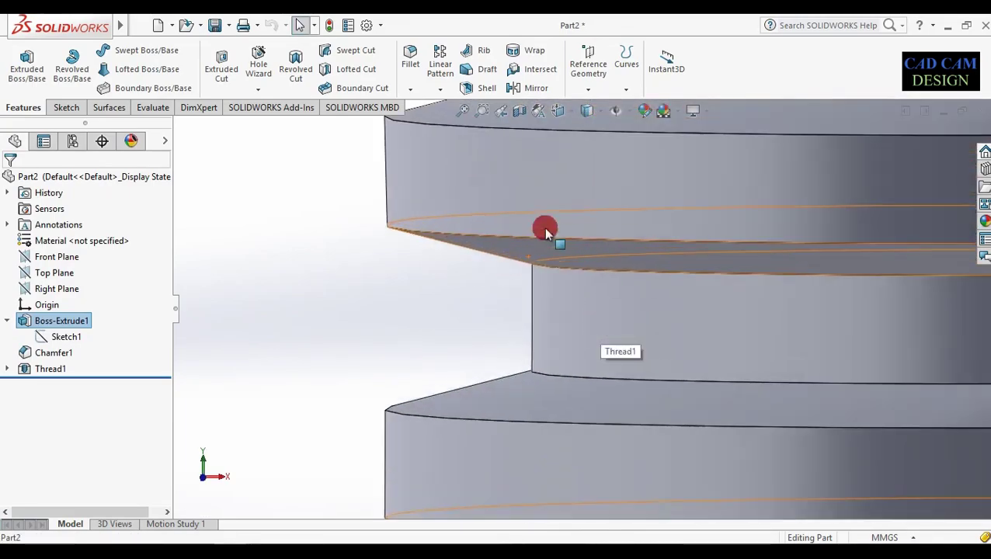
pyautogui.scroll(4, 529, 326)
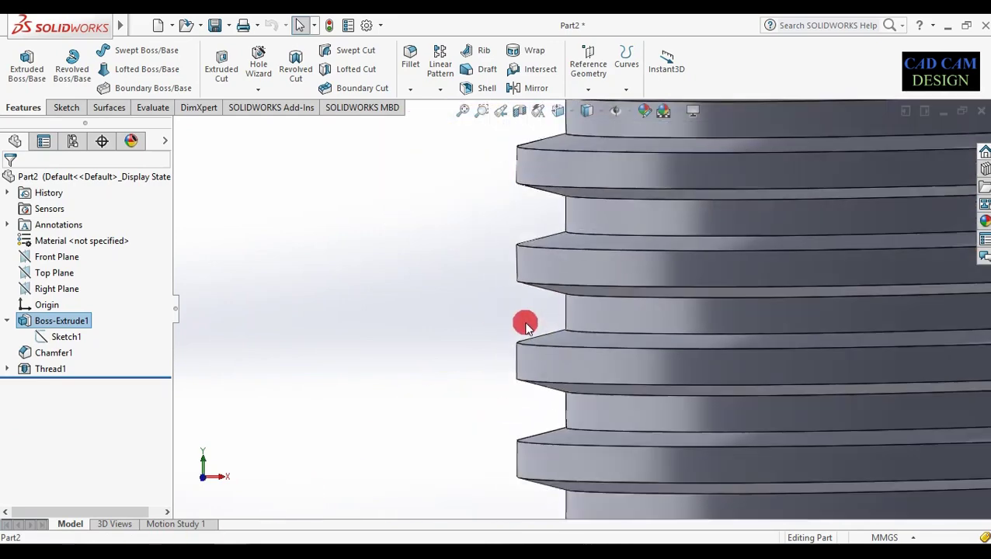
pyautogui.scroll(-2, 546, 326)
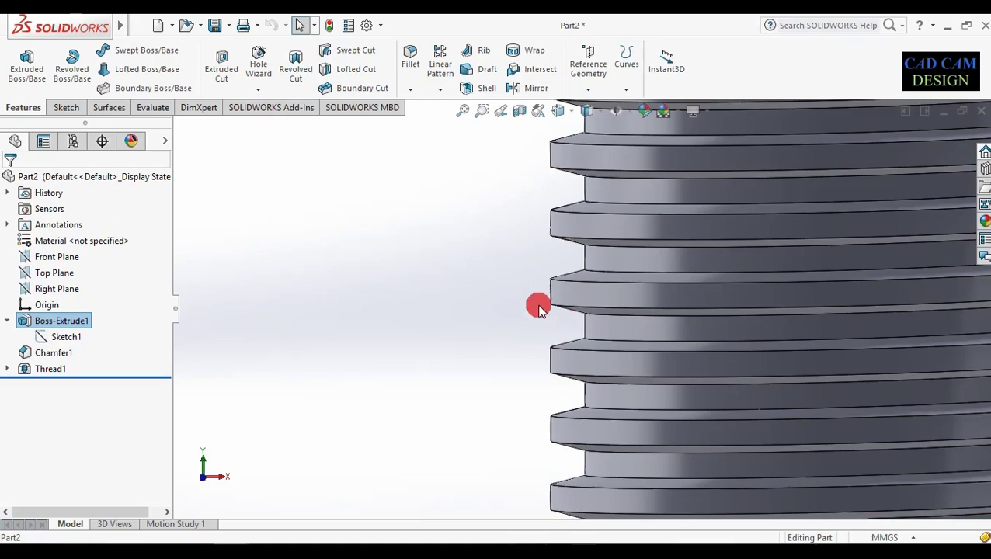
# - Inspect the whole finished threaded cylinder from several angles, including a standard angled view from above
pyautogui.scroll(-5, 522, 336)
pyautogui.moveTo(589, 470); pyautogui.dragTo(288, 334, button='middle')
pyautogui.scroll(-3, 713, 449)
pyautogui.scroll(-3, 584, 393)
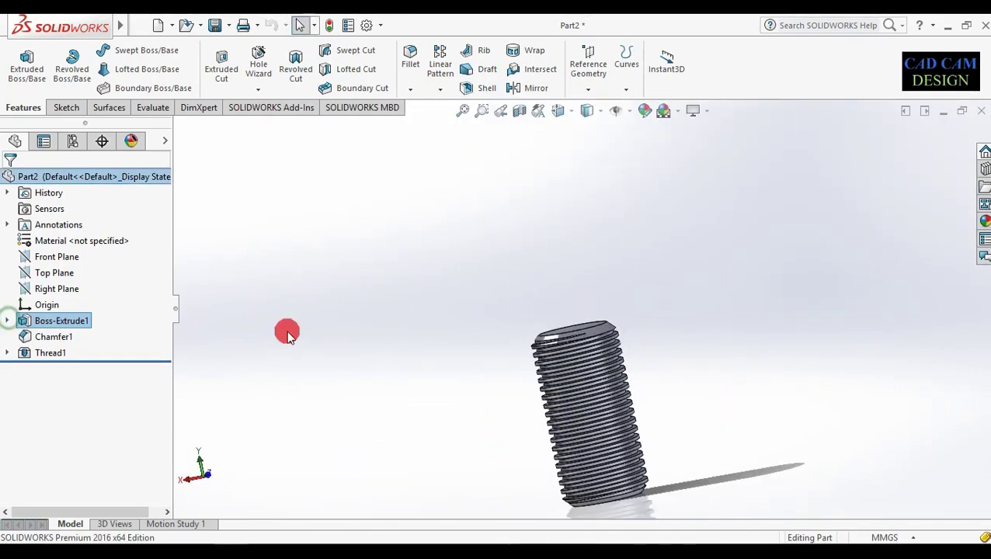
pyautogui.moveTo(548, 387); pyautogui.dragTo(586, 338, button='middle')
pyautogui.scroll(3, 575, 353)
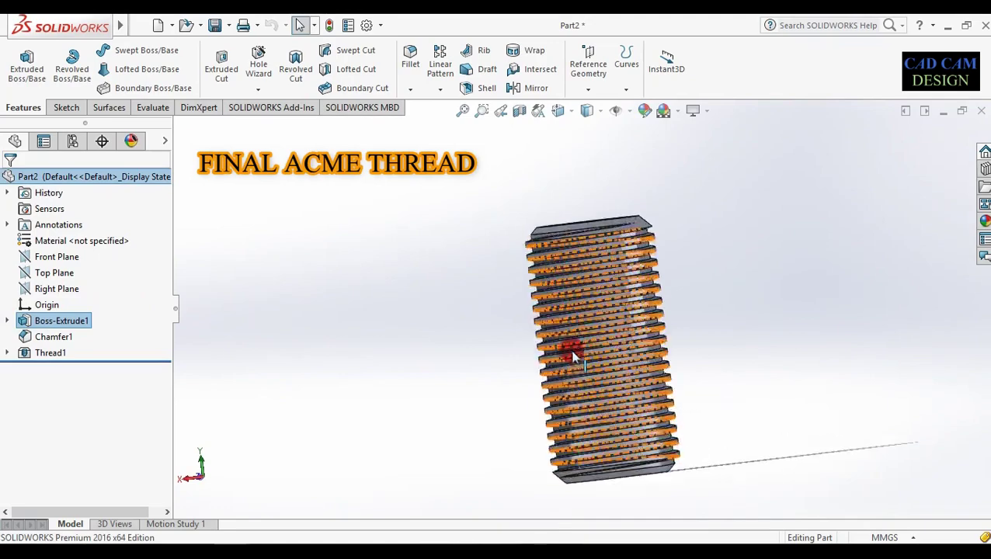
pyautogui.scroll(5, 572, 348)
pyautogui.scroll(3, 699, 268)
pyautogui.moveTo(701, 273); pyautogui.dragTo(626, 326, button='middle')
pyautogui.scroll(-3, 623, 321)
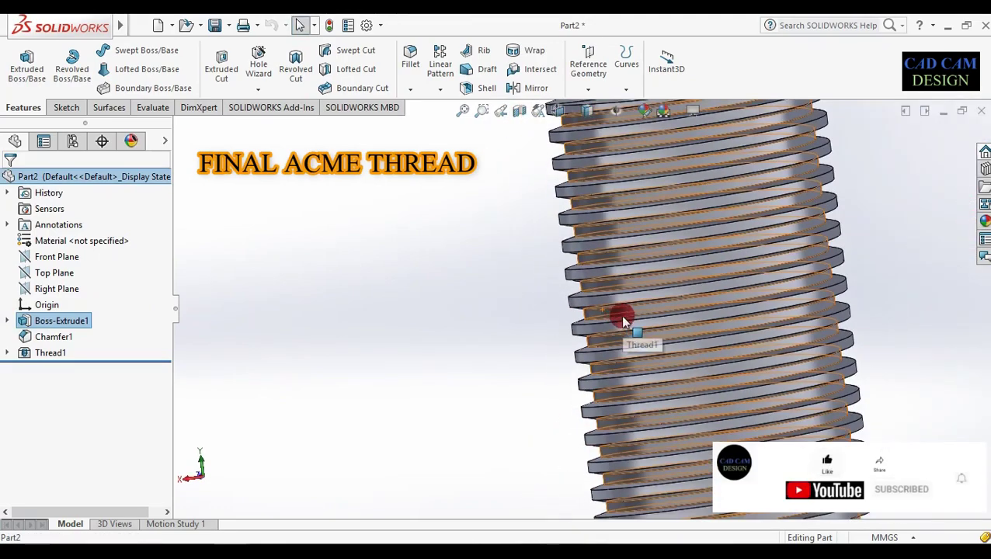
pyautogui.press('space')
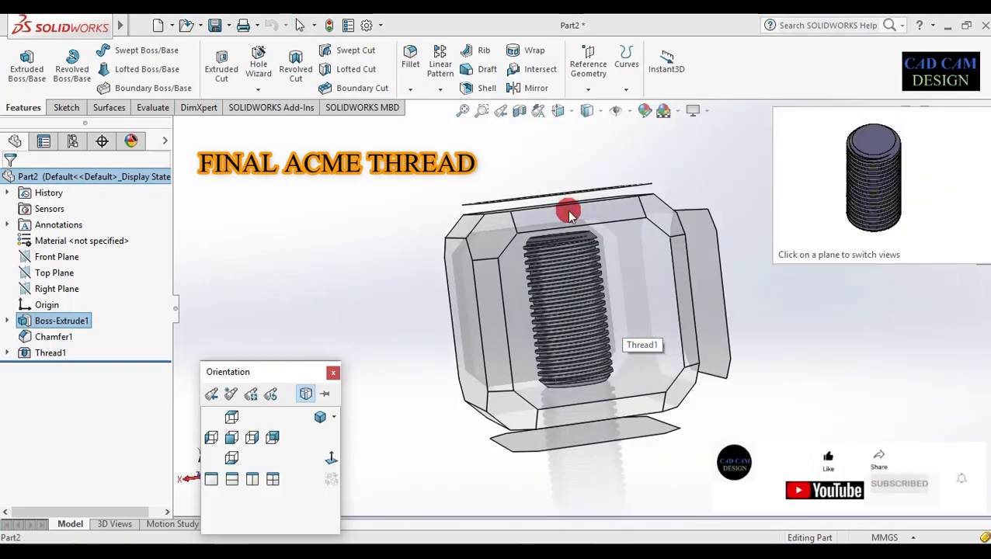
pyautogui.click(568, 210)
pyautogui.moveTo(560, 209); pyautogui.dragTo(551, 224, button='middle')
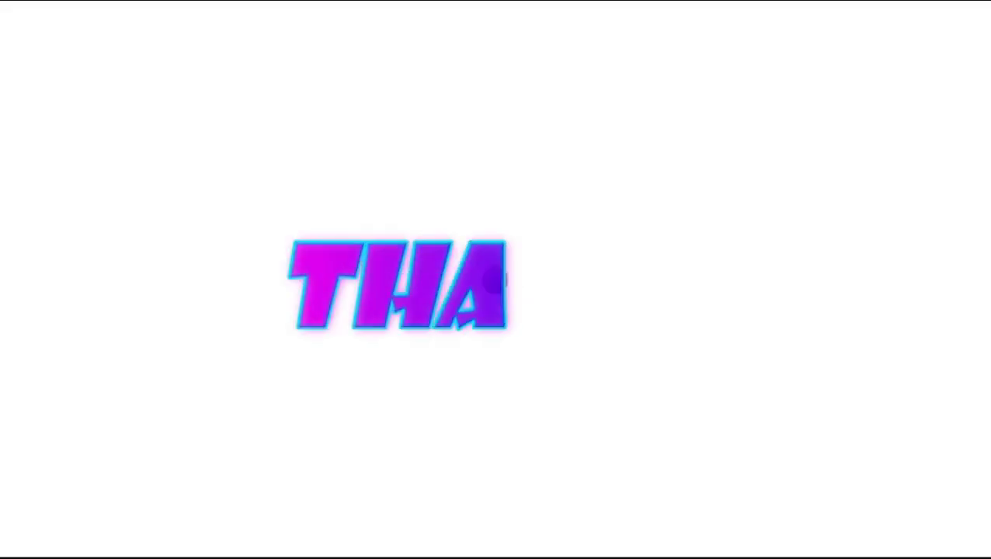